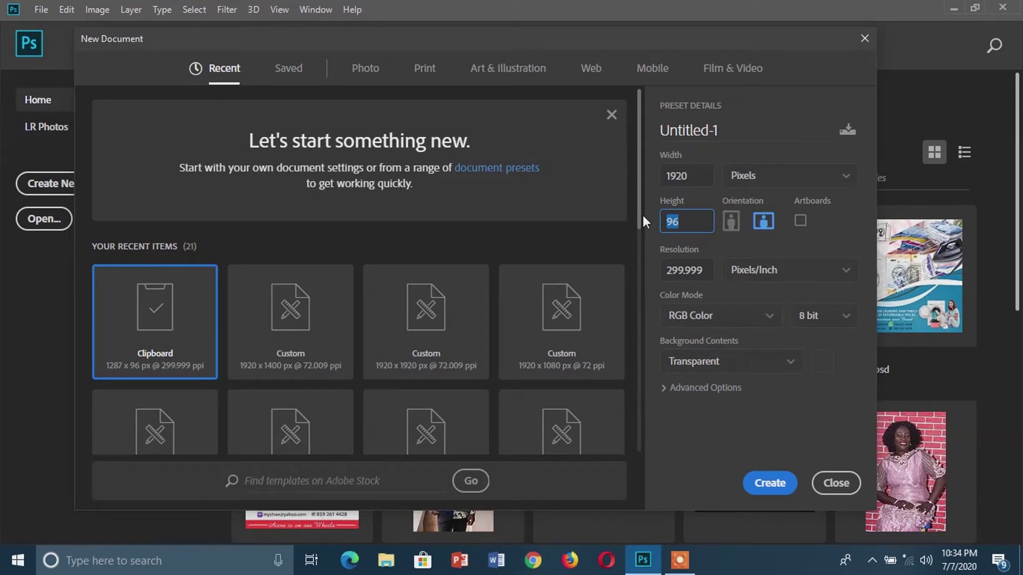
# Set the new document's height to 1400 pixels, resolution to 72 pixels/inch and background to white, and create it.
pyautogui.write('1400')
pyautogui.click(678, 270)
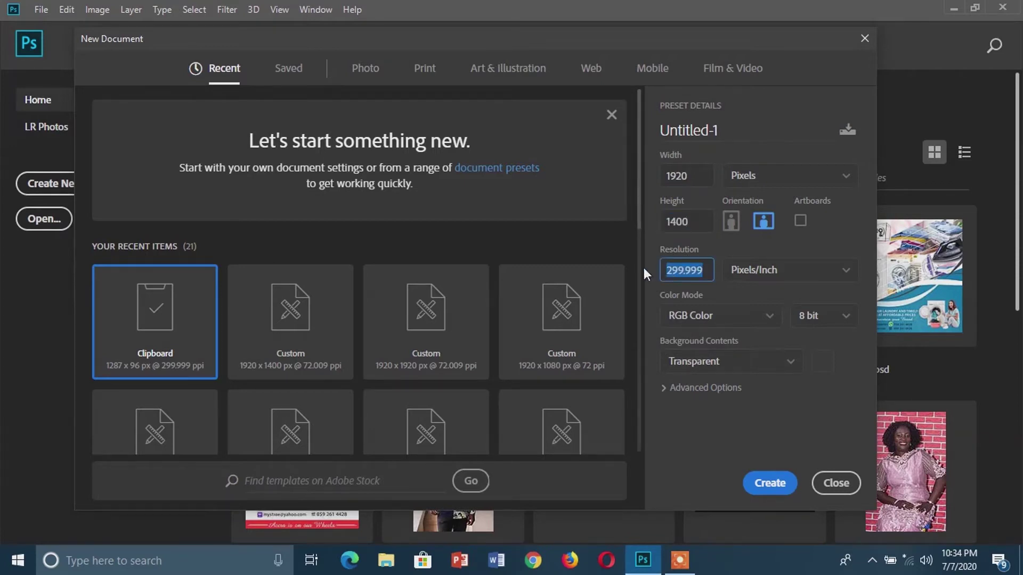
pyautogui.write('72')
pyautogui.click(707, 368)
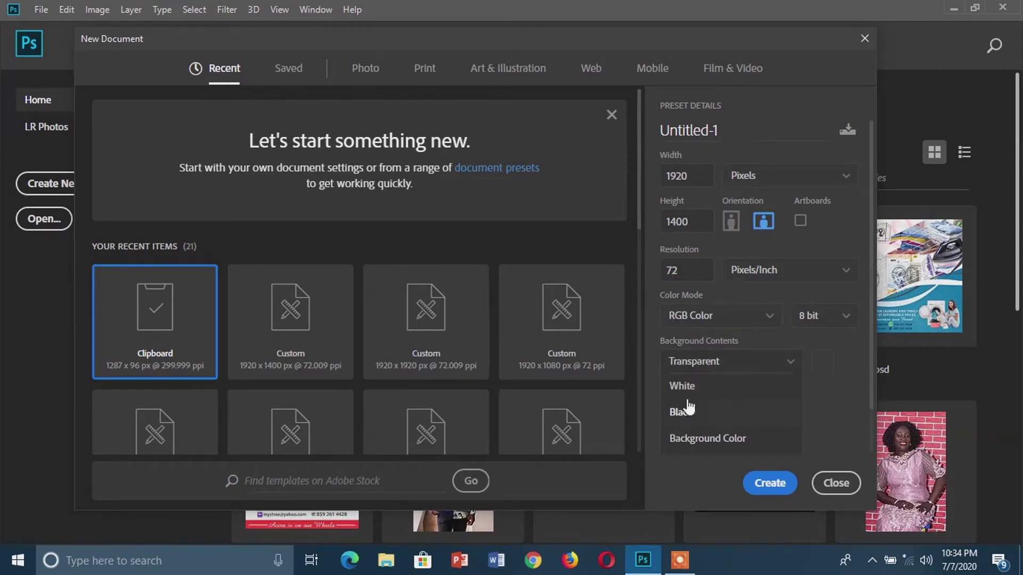
pyautogui.click(677, 385)
pyautogui.click(770, 482)
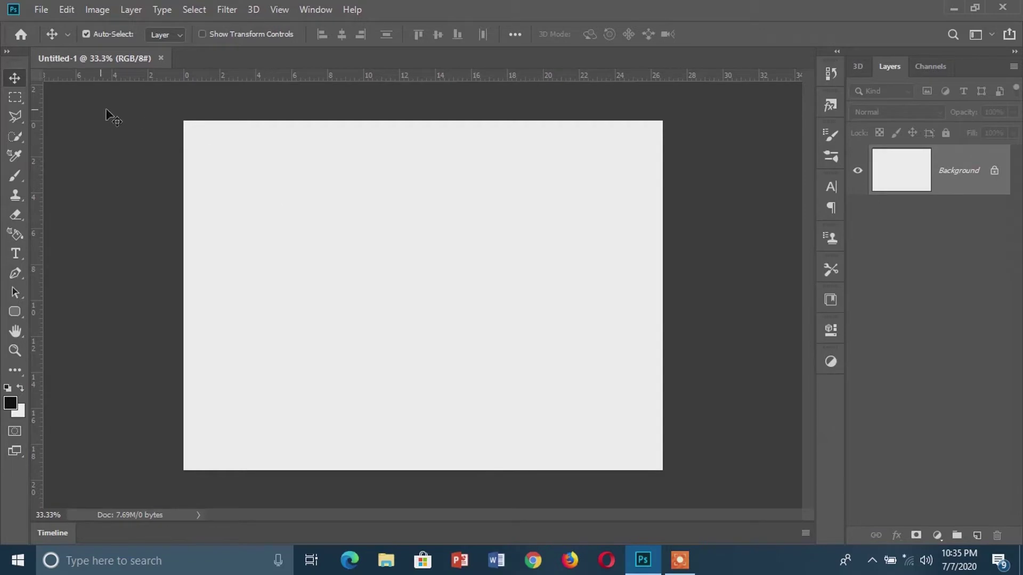
# Open the photo IMG_20181215_174550_141.JPG from the personal pictures folder.
pyautogui.click(40, 16)
pyautogui.click(55, 42)
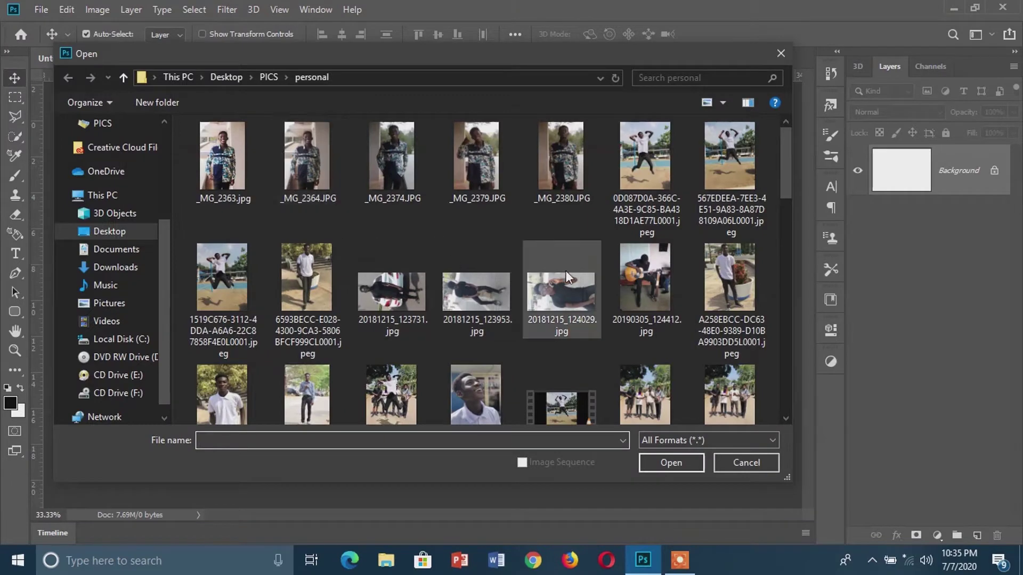
pyautogui.scroll(-4, 566, 271)
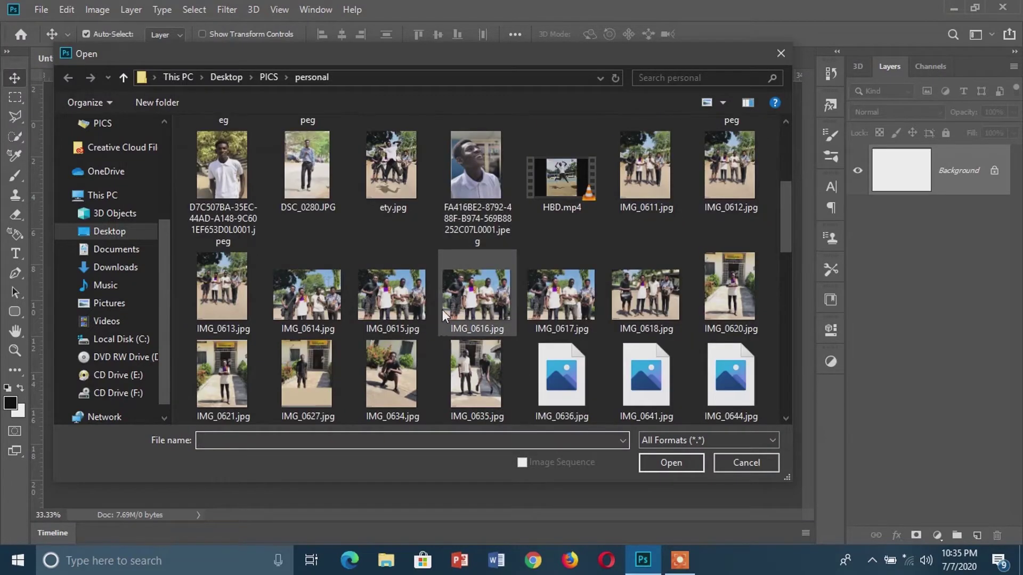
pyautogui.scroll(-4, 447, 287)
pyautogui.click(468, 258)
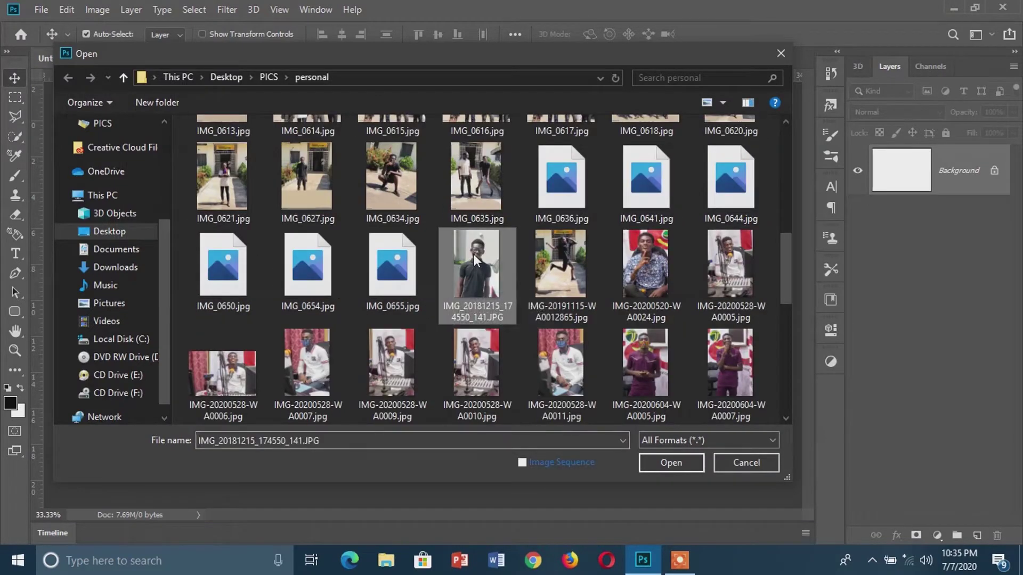
pyautogui.click(665, 462)
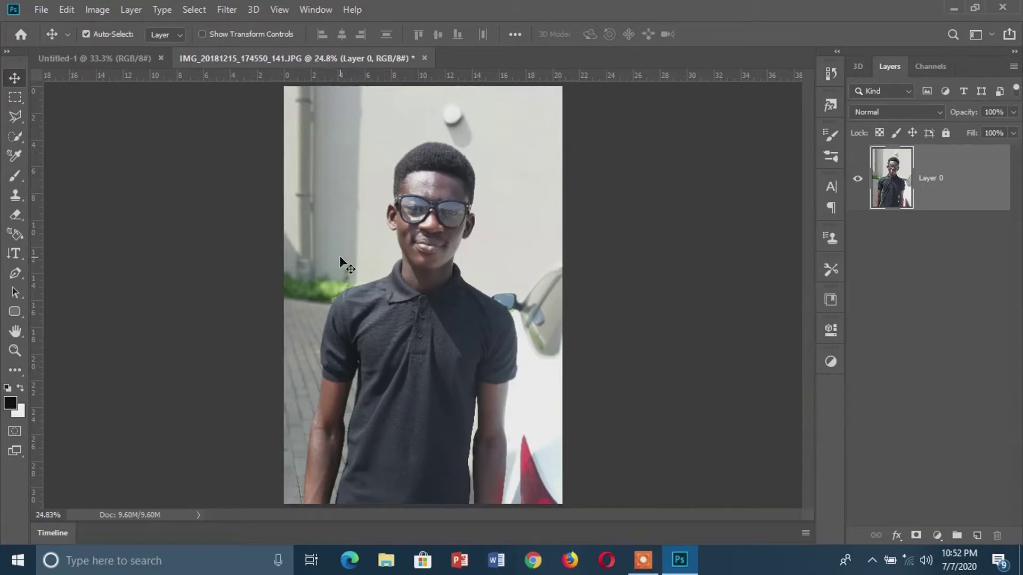
# Select the man's hair, face and ears with the Quick Selection tool.
pyautogui.click(15, 134)
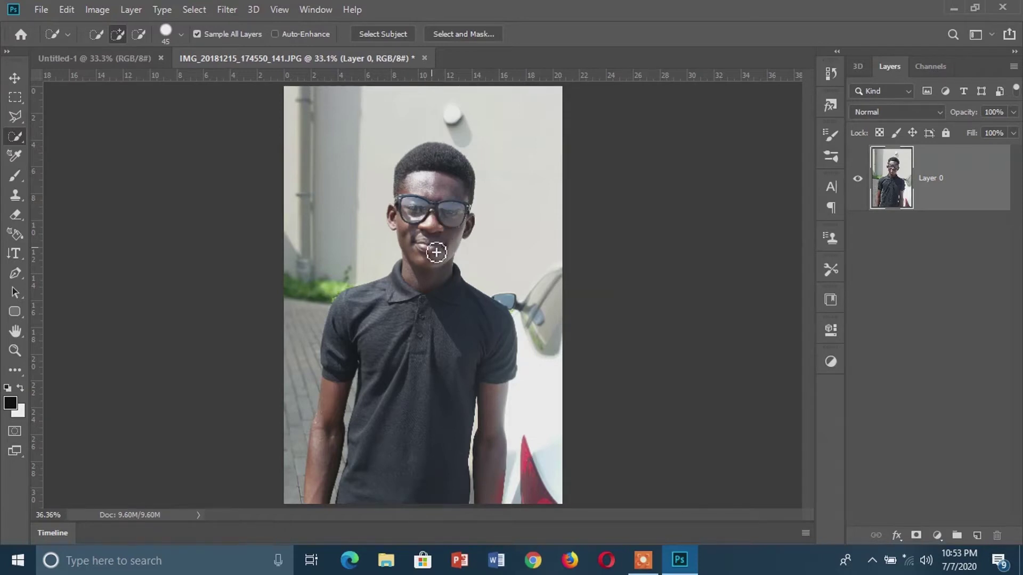
pyautogui.scroll(3, 433, 250)
pyautogui.scroll(3, 437, 237)
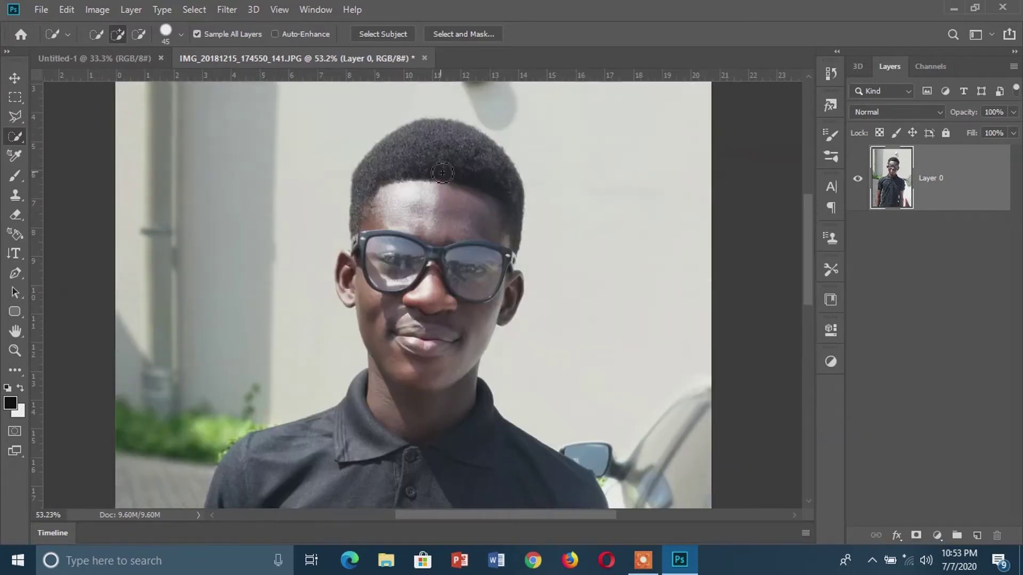
pyautogui.moveTo(444, 226)
pyautogui.mouseDown()
pyautogui.moveTo(442, 263)
pyautogui.moveTo(417, 241)
pyautogui.moveTo(408, 256)
pyautogui.moveTo(409, 311)
pyautogui.mouseUp()
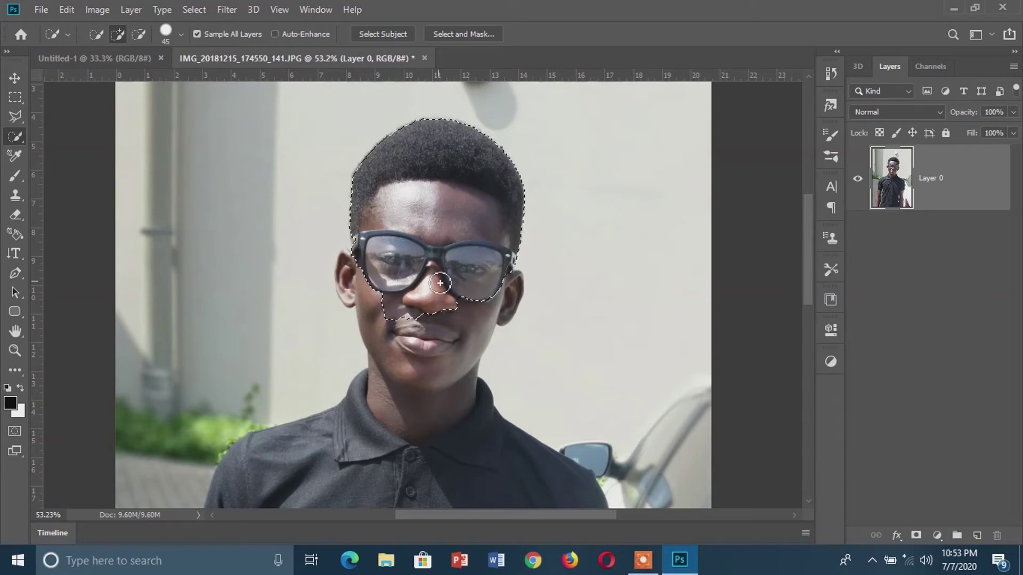
pyautogui.moveTo(422, 299)
pyautogui.mouseDown()
pyautogui.moveTo(410, 358)
pyautogui.moveTo(354, 281)
pyautogui.mouseUp()
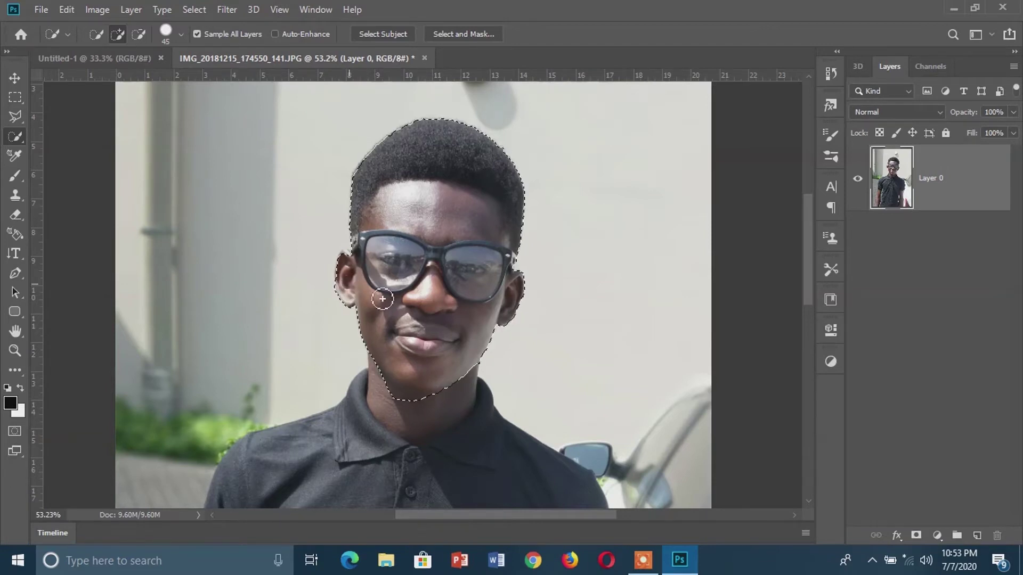
# Extend the selection over the whole black shirt and subtract the car mirror area at the shoulder.
pyautogui.scroll(-5, 446, 320)
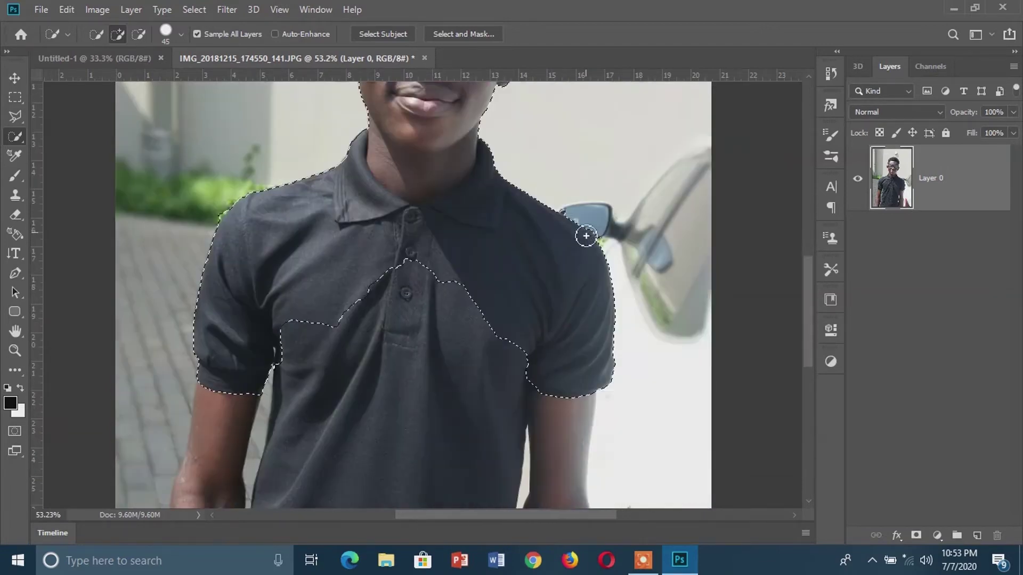
pyautogui.moveTo(354, 297)
pyautogui.mouseDown()
pyautogui.moveTo(401, 410)
pyautogui.moveTo(392, 412)
pyautogui.moveTo(426, 291)
pyautogui.mouseUp()
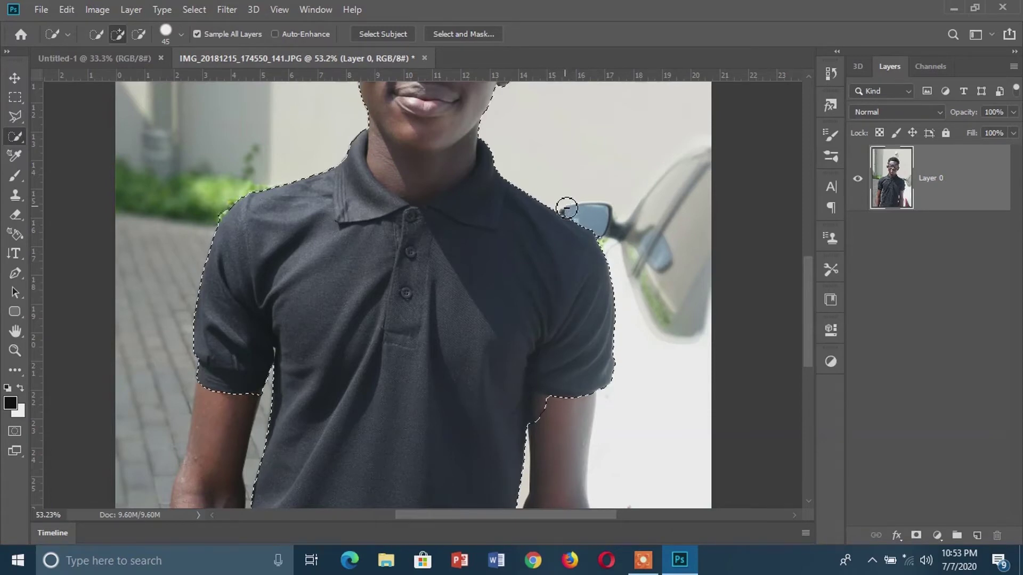
pyautogui.press('alt')
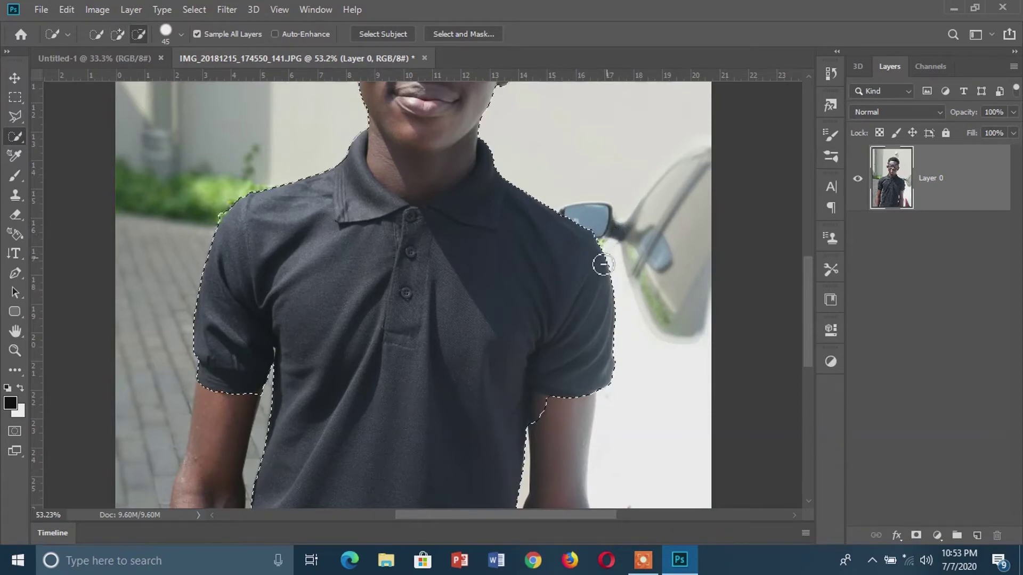
# Add both of the man's arms to the selection and mask the photo layer with it.
pyautogui.scroll(-2, 348, 176)
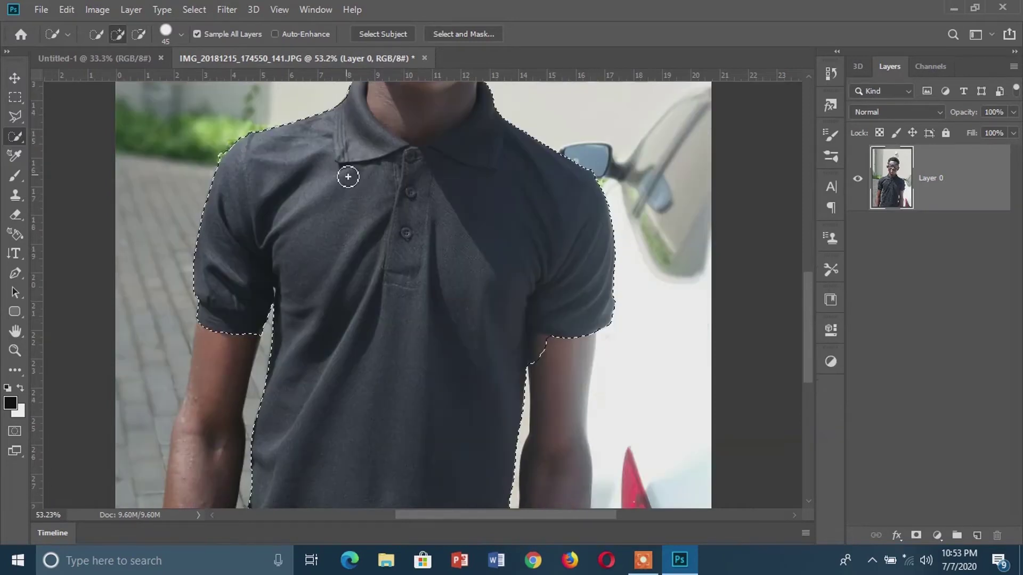
pyautogui.scroll(-4, 415, 205)
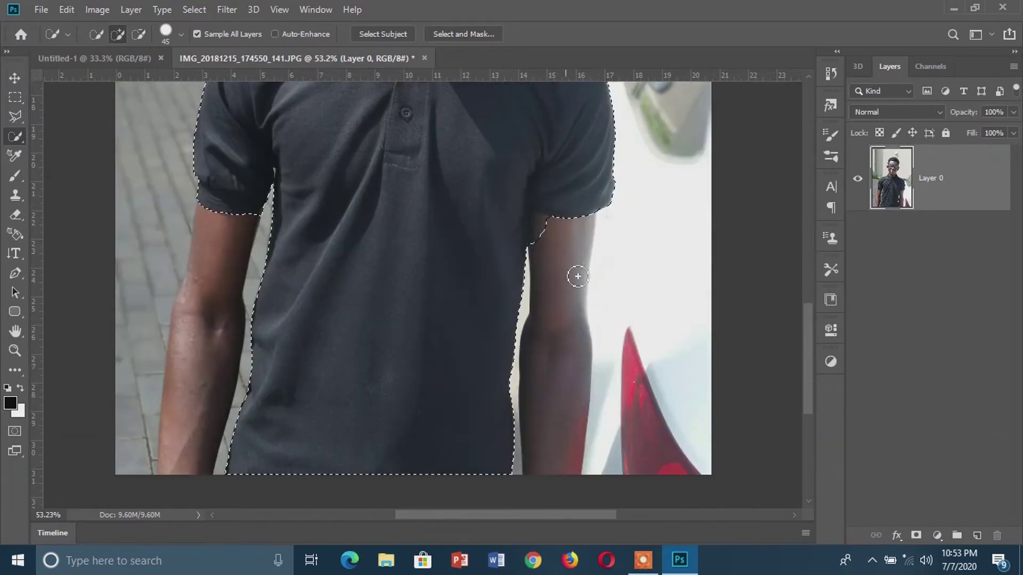
pyautogui.moveTo(560, 223)
pyautogui.mouseDown()
pyautogui.moveTo(562, 259)
pyautogui.moveTo(571, 187)
pyautogui.moveTo(563, 299)
pyautogui.mouseUp()
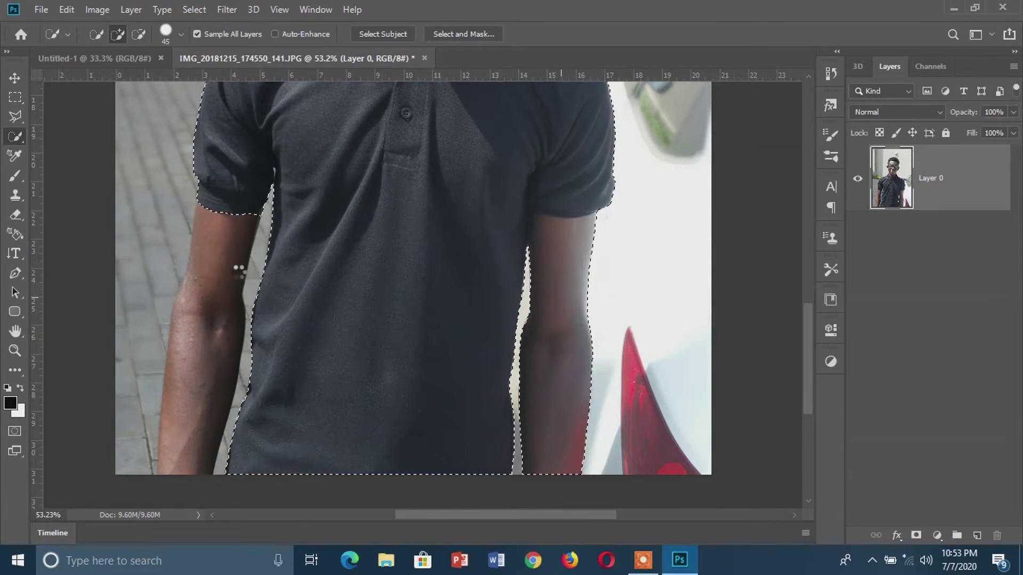
pyautogui.moveTo(235, 269)
pyautogui.mouseDown()
pyautogui.moveTo(222, 240)
pyautogui.moveTo(222, 290)
pyautogui.mouseUp()
pyautogui.click(208, 268)
pyautogui.moveTo(205, 348)
pyautogui.mouseDown()
pyautogui.moveTo(213, 288)
pyautogui.moveTo(212, 336)
pyautogui.mouseUp()
pyautogui.scroll(2, 394, 367)
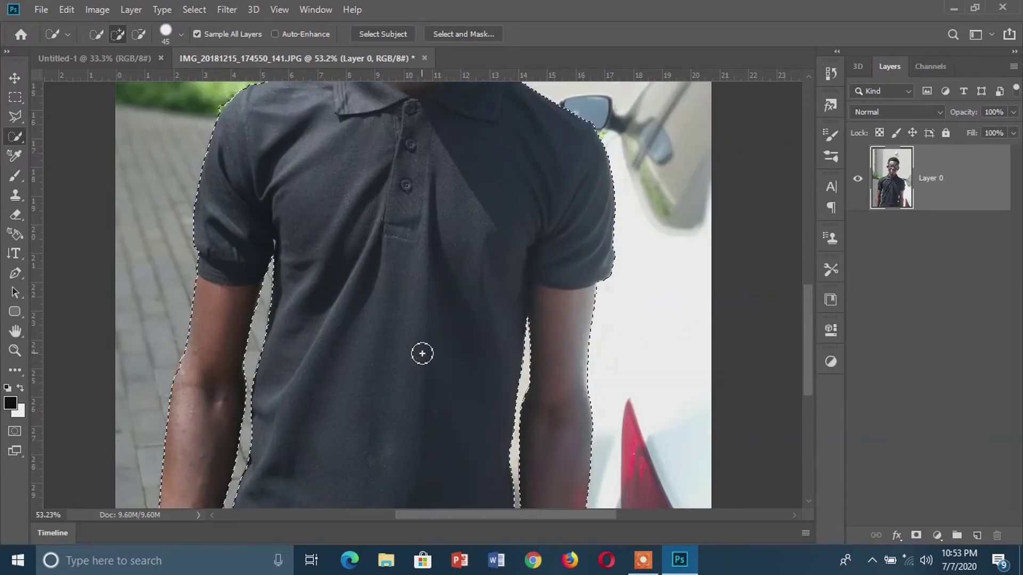
pyautogui.scroll(-4, 422, 354)
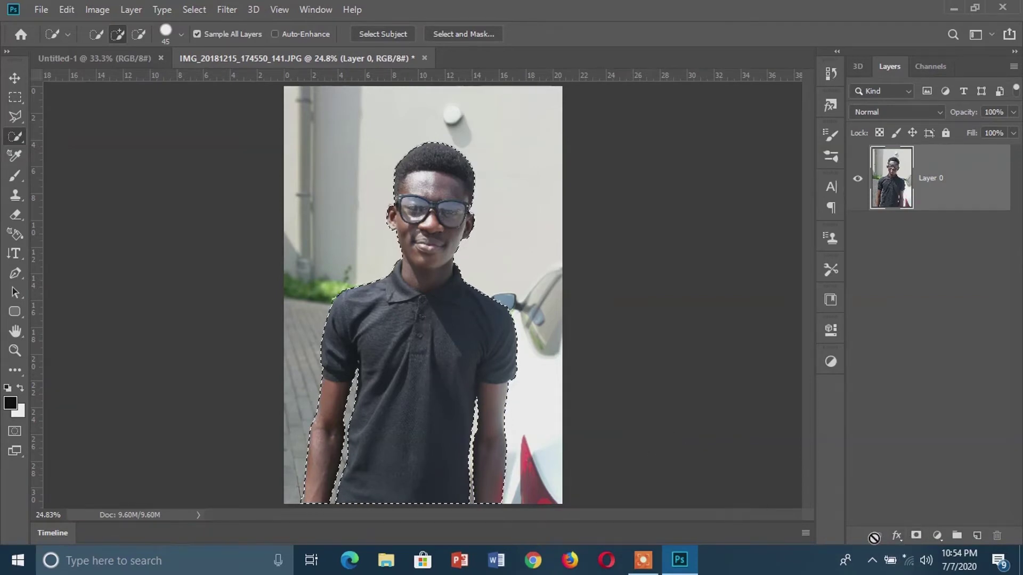
pyautogui.click(916, 536)
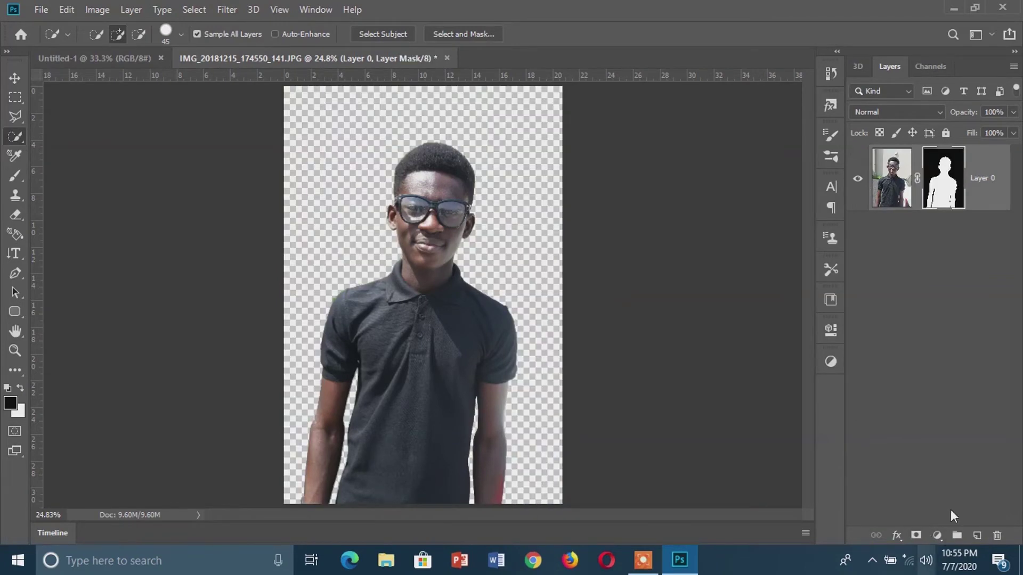
# Move the cut-out man into the Untitled-1 document and position him on the right half of the canvas.
pyautogui.click(15, 79)
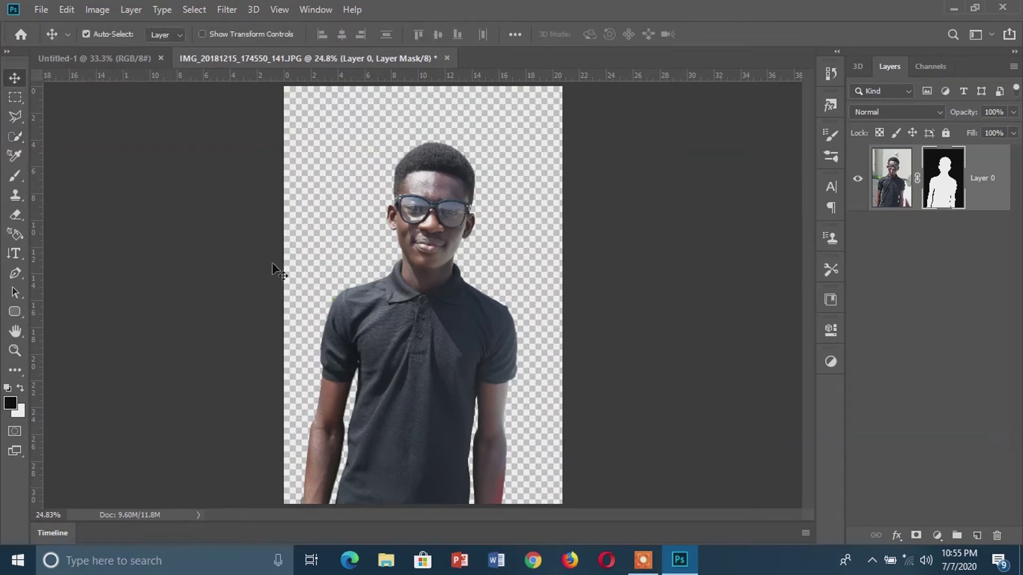
pyautogui.moveTo(443, 367); pyautogui.dragTo(512, 371)
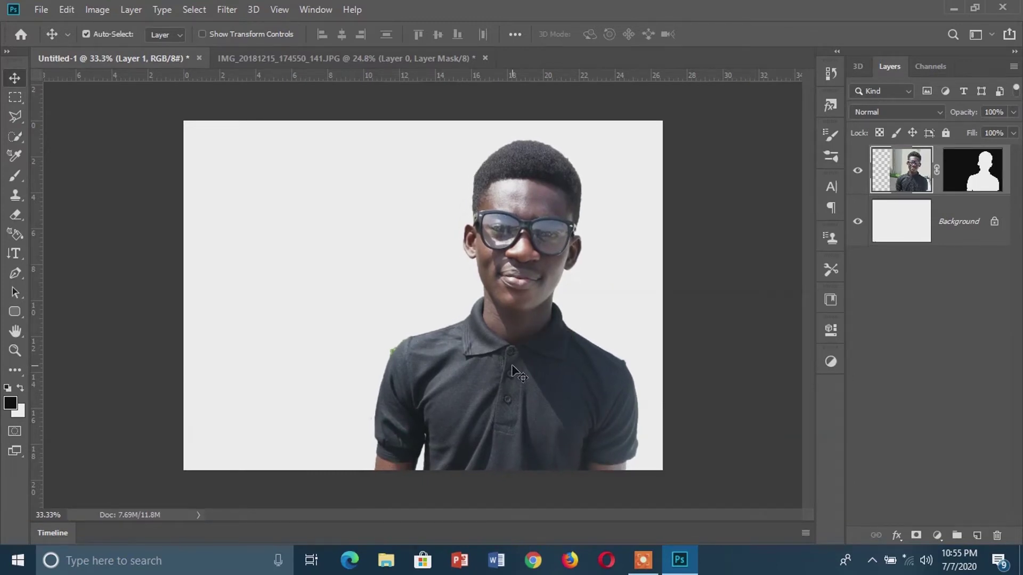
pyautogui.moveTo(512, 368); pyautogui.dragTo(505, 376)
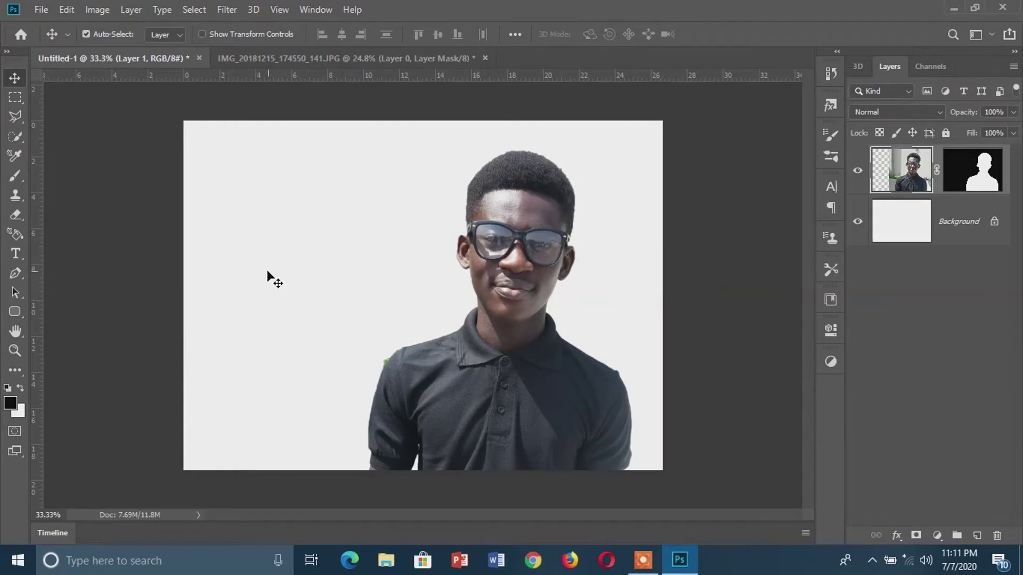
# Add the vertical text HOPE in The Bold Font at 300 pt beside the man's face with the Vertical Type tool.
pyautogui.moveTo(18, 252); pyautogui.dragTo(78, 266)
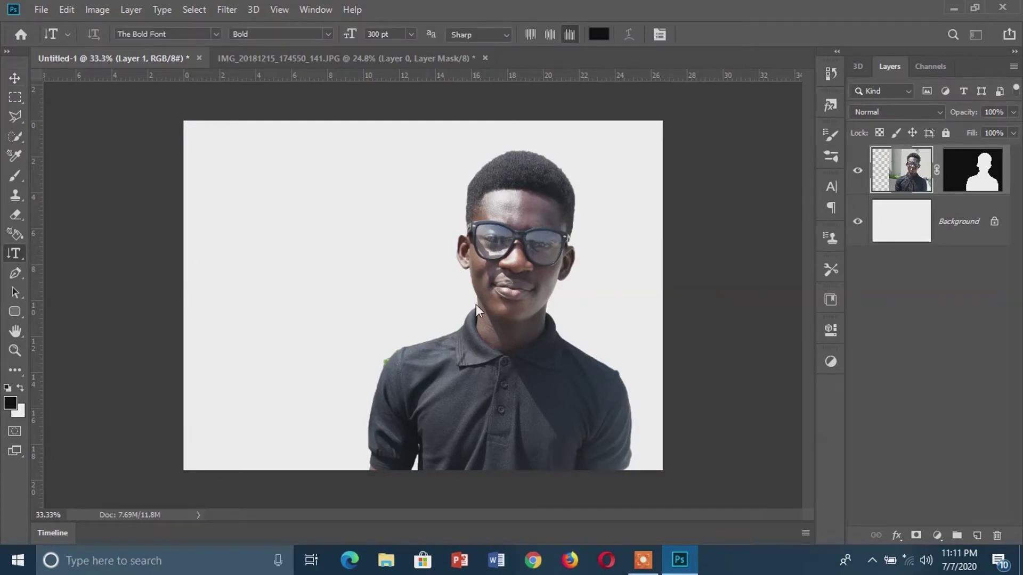
pyautogui.click(422, 377)
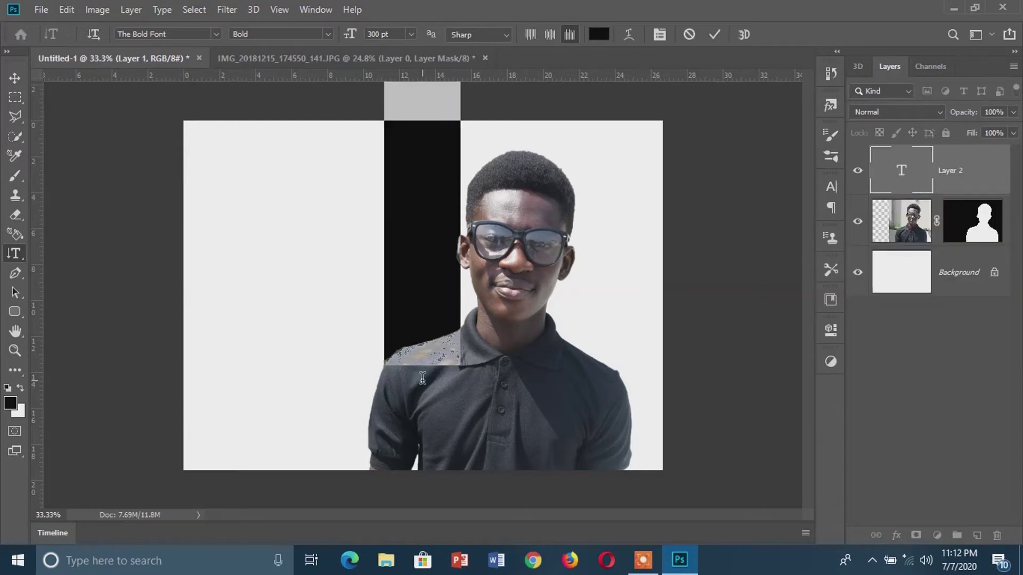
pyautogui.press('BackSpace')
pyautogui.write('HOPE')
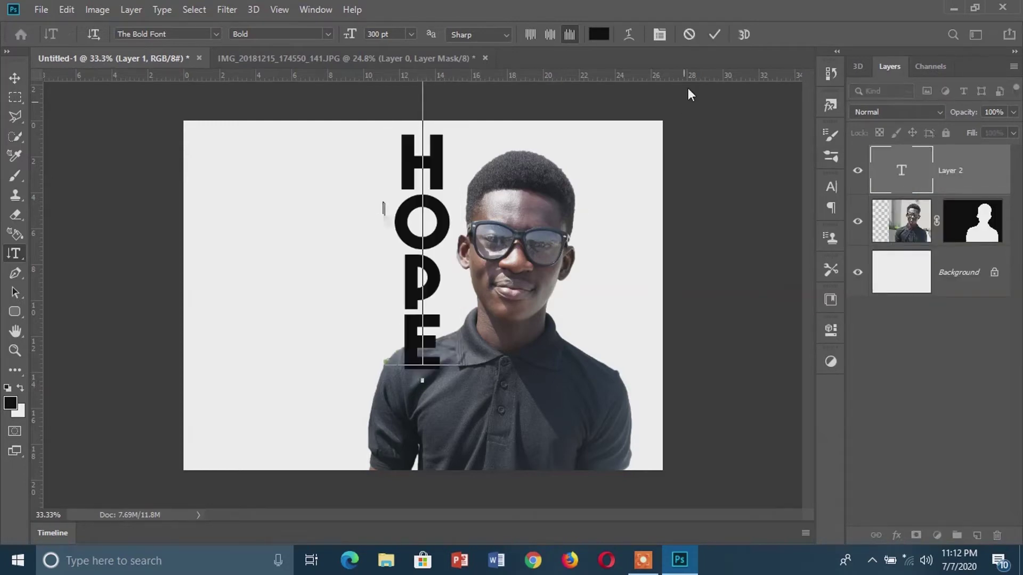
pyautogui.click(713, 35)
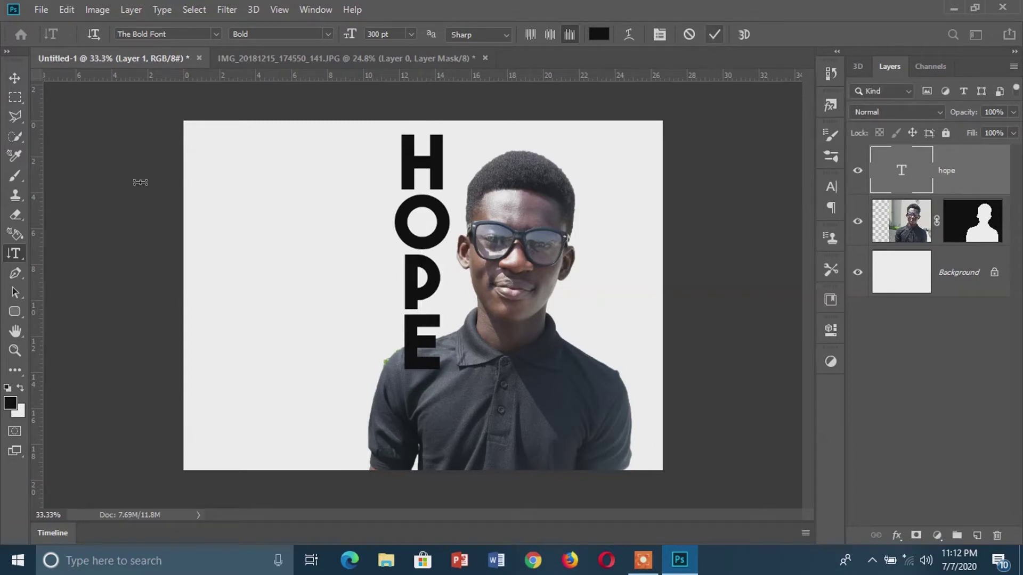
# Scale the HOPE text to about 133% and position it vertically within the canvas, overlapping one side of the man's face.
pyautogui.click(14, 79)
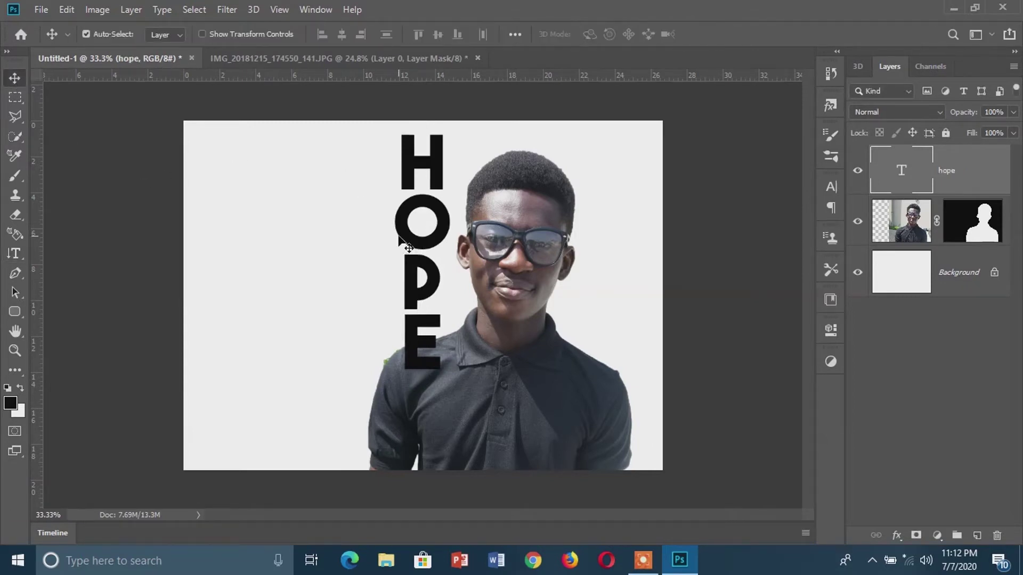
pyautogui.moveTo(409, 240); pyautogui.dragTo(433, 310)
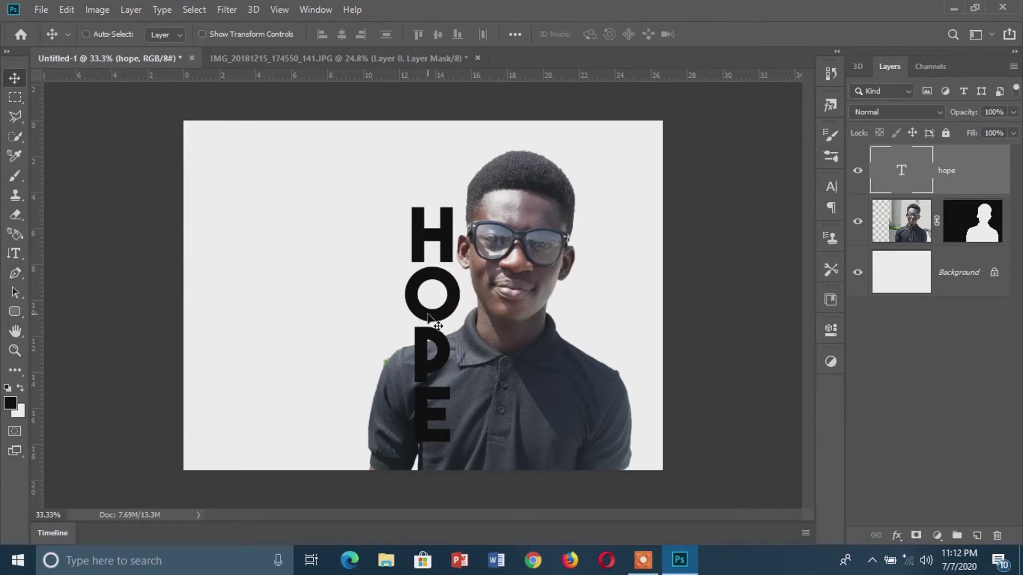
pyautogui.hotkey('ctrl', 't')
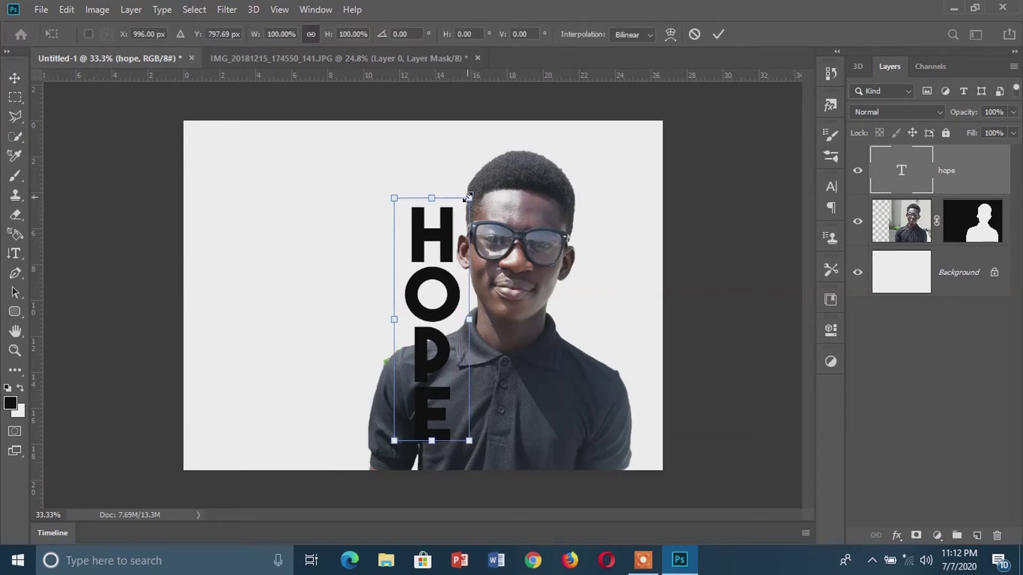
pyautogui.moveTo(470, 198); pyautogui.dragTo(523, 173)
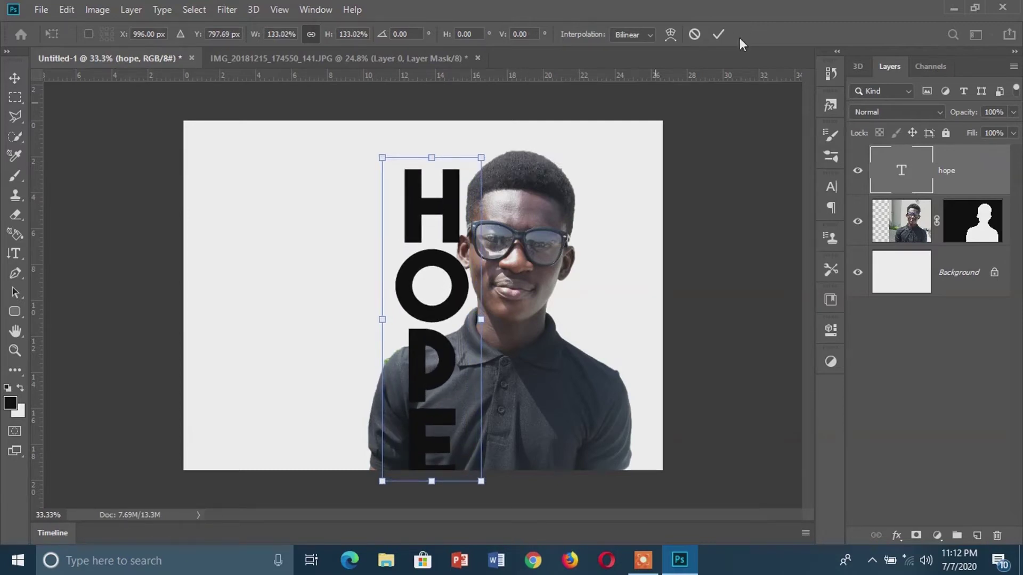
pyautogui.click(718, 34)
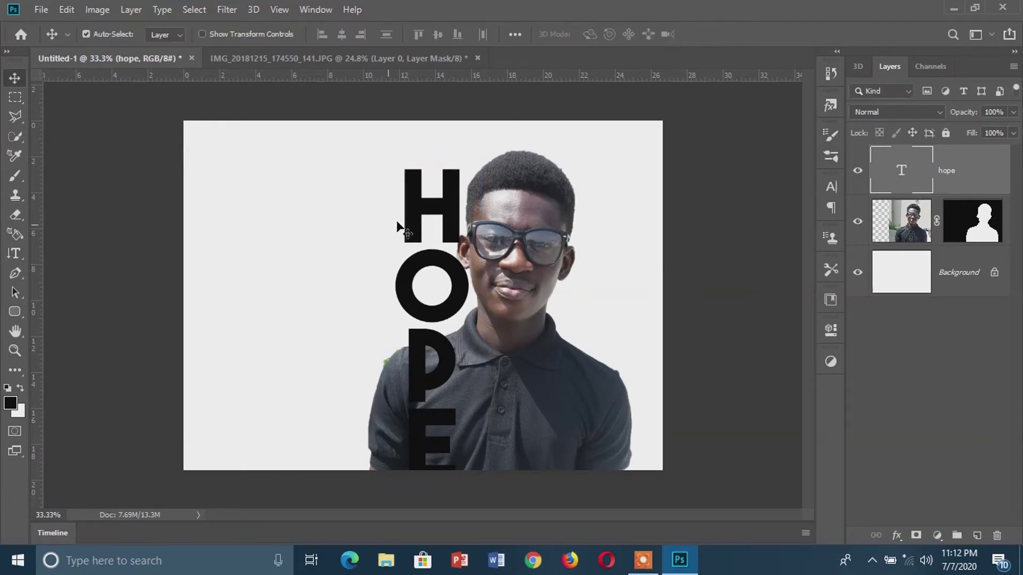
pyautogui.moveTo(416, 218); pyautogui.dragTo(446, 202)
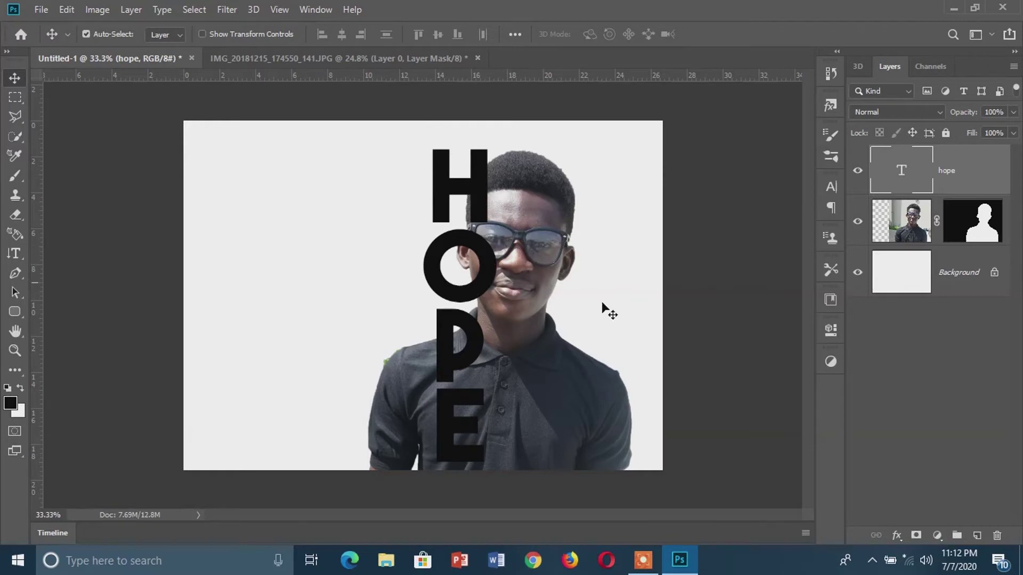
# Erase the man's ear and shoulder beyond the outer side of HOPE on his layer mask, using a hard round 300 px eraser at 100% hardness.
pyautogui.click(973, 228)
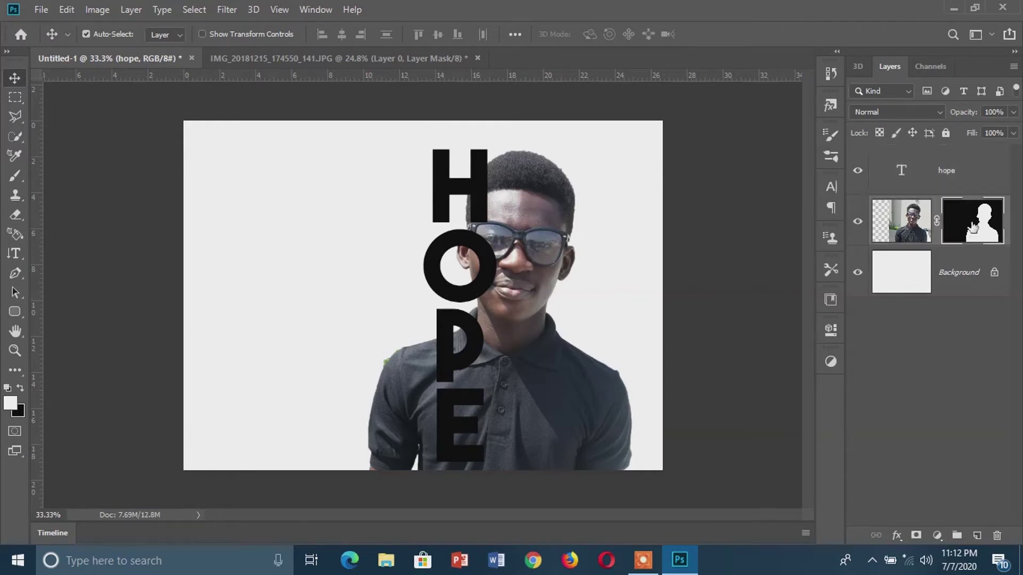
pyautogui.click(14, 176)
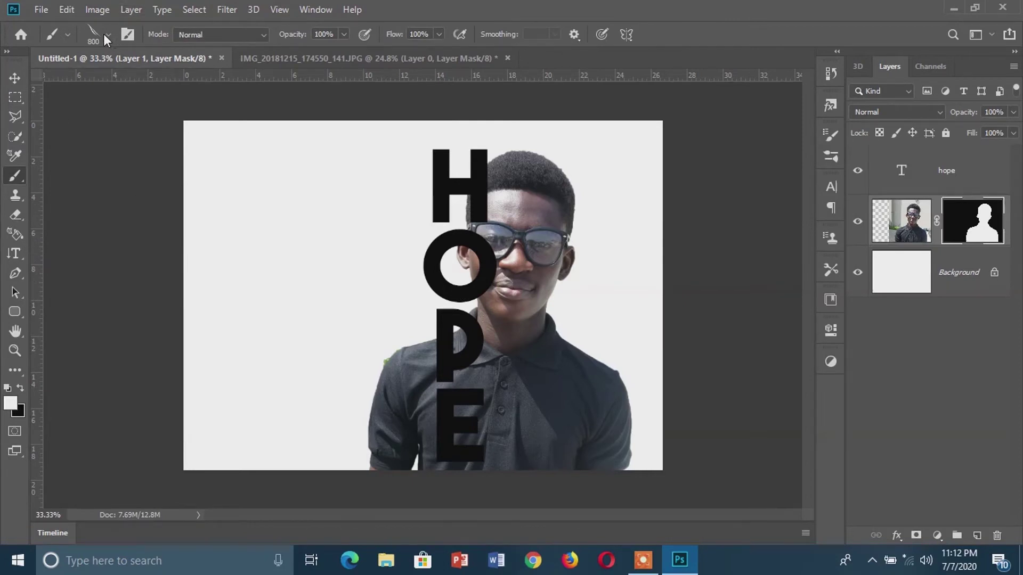
pyautogui.click(104, 34)
pyautogui.click(32, 149)
pyautogui.press('e')
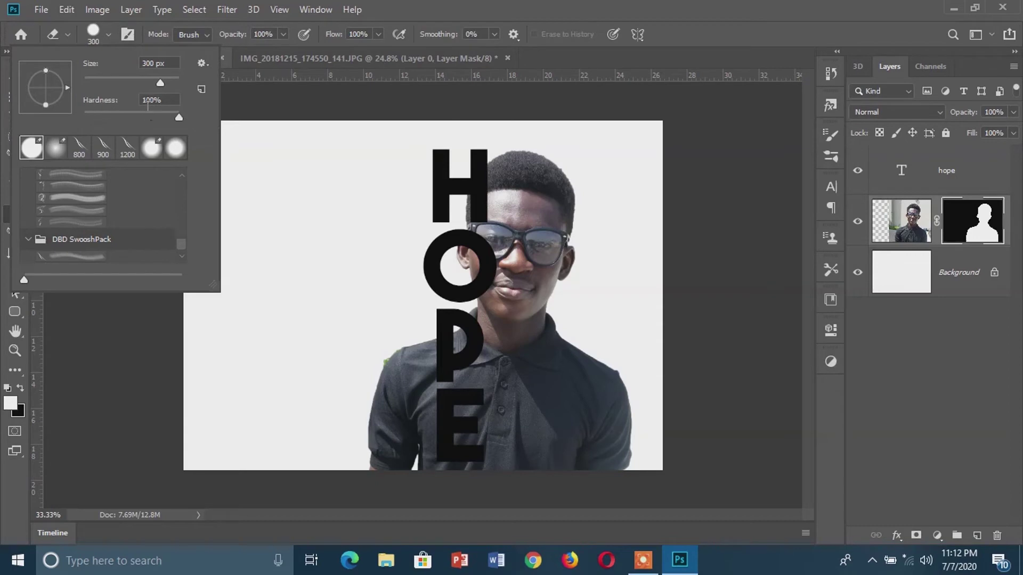
pyautogui.click(167, 102)
pyautogui.click(426, 242)
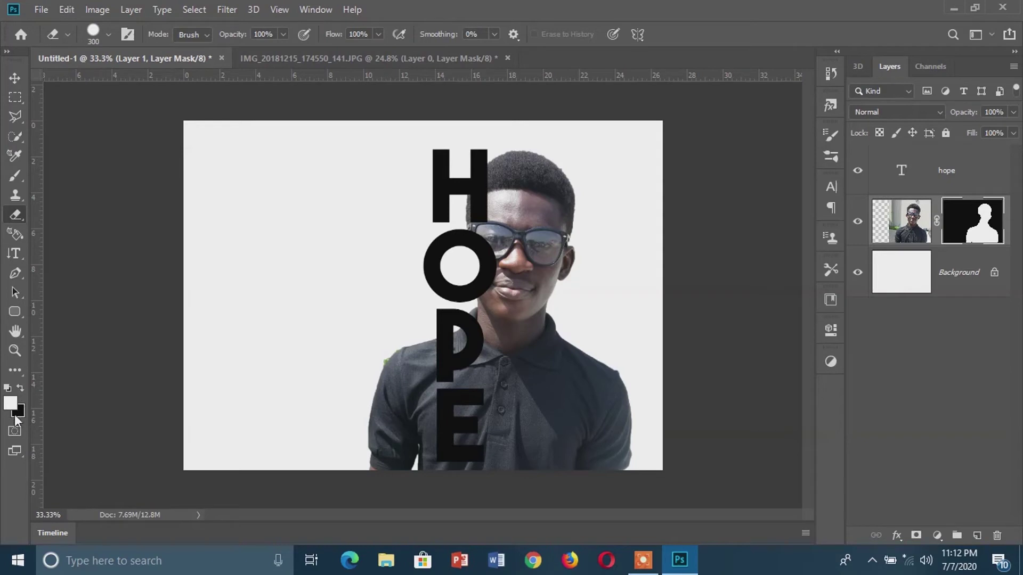
pyautogui.moveTo(343, 336)
pyautogui.mouseDown()
pyautogui.moveTo(374, 300)
pyautogui.moveTo(374, 445)
pyautogui.moveTo(383, 374)
pyautogui.mouseUp()
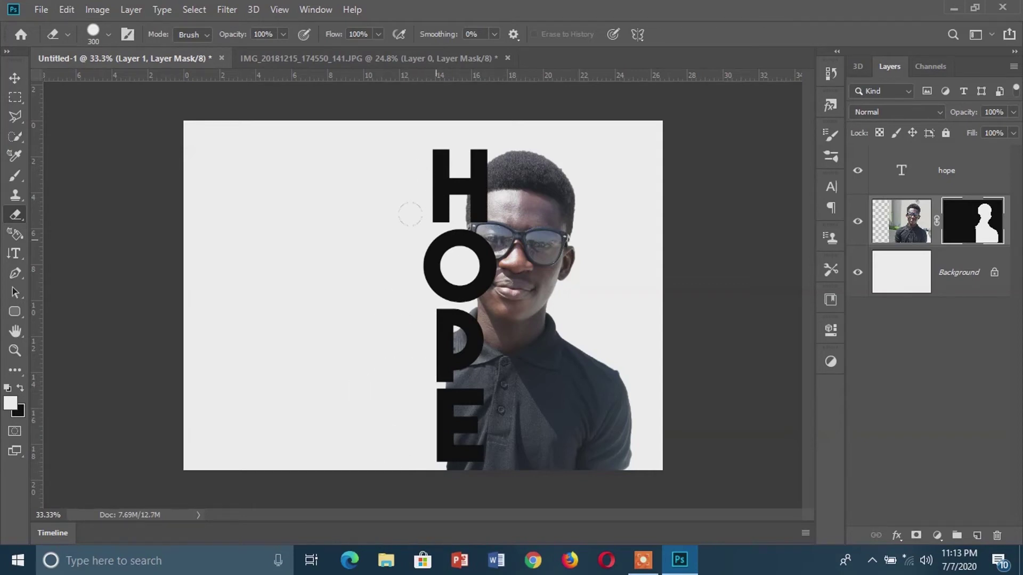
# Load the outline of the HOPE text as a selection and expand it by 8 pixels.
pyautogui.click(13, 78)
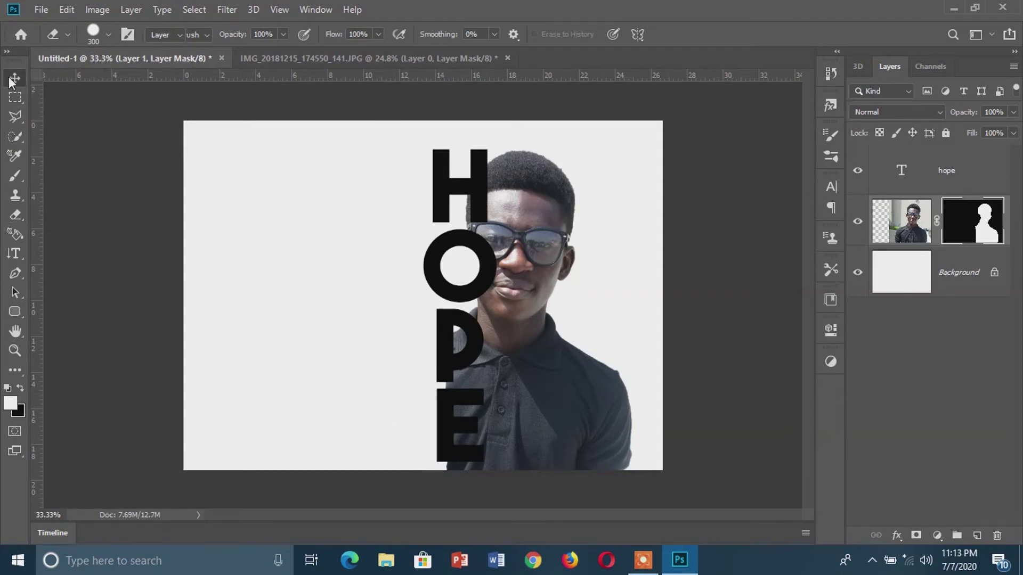
pyautogui.keyDown('ctrl'); pyautogui.click(901, 172); pyautogui.keyUp('ctrl')
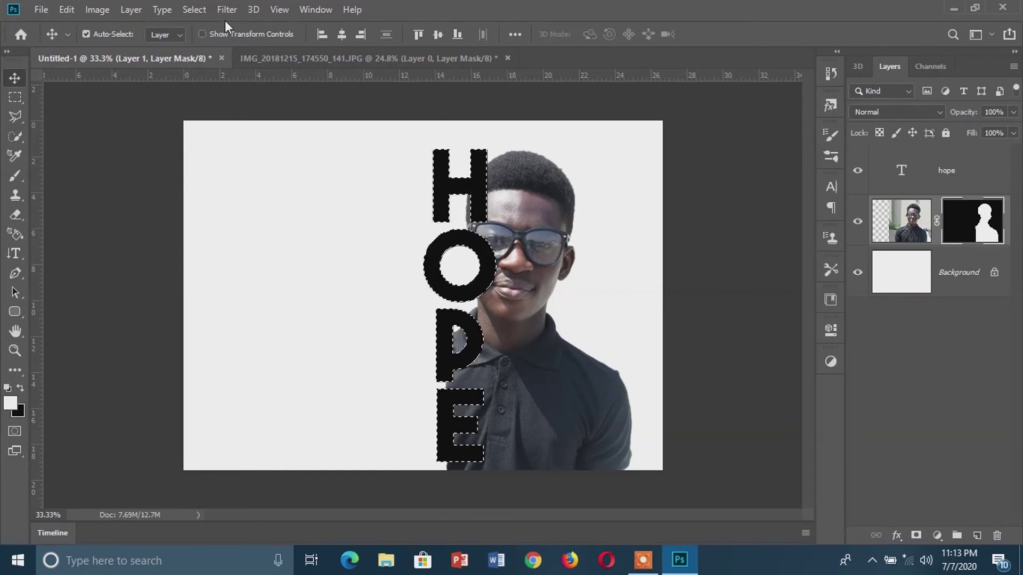
pyautogui.click(192, 11)
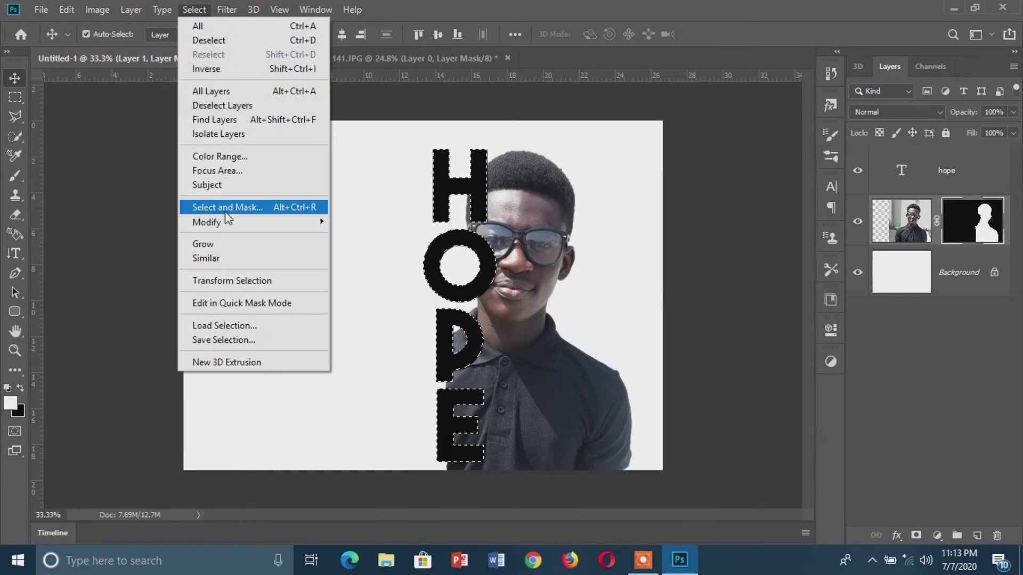
pyautogui.moveTo(229, 222)
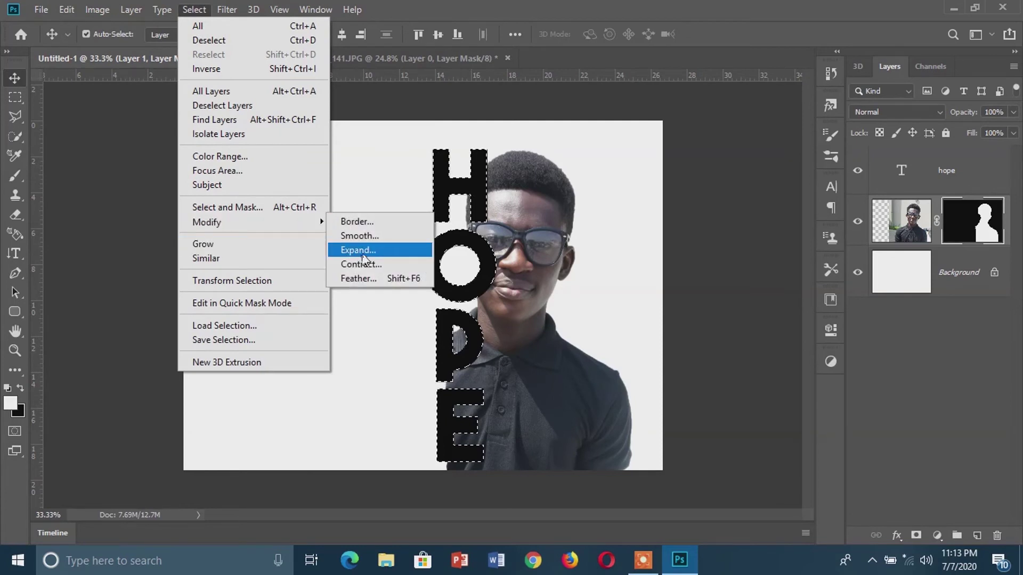
pyautogui.click(363, 254)
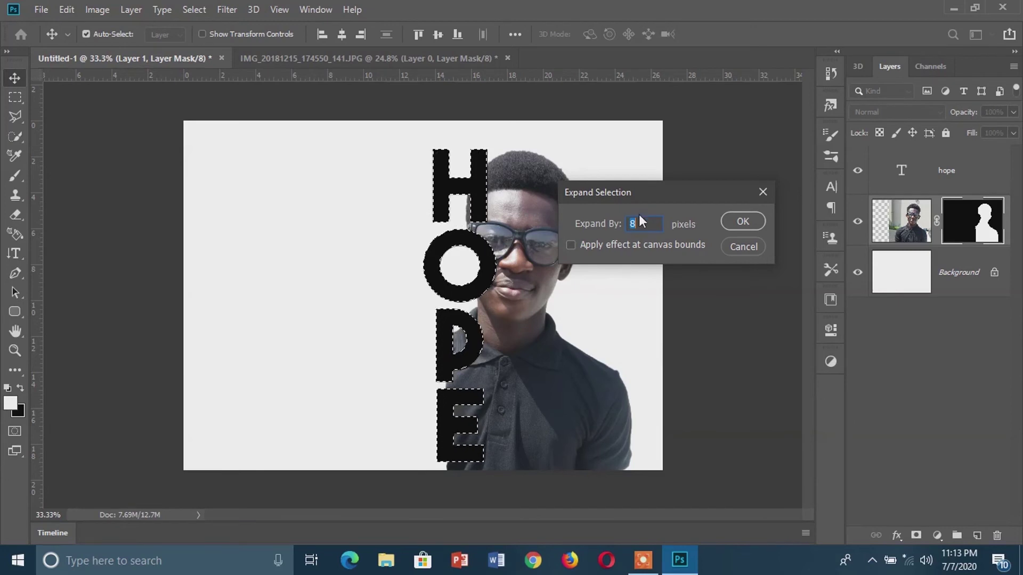
pyautogui.click(745, 221)
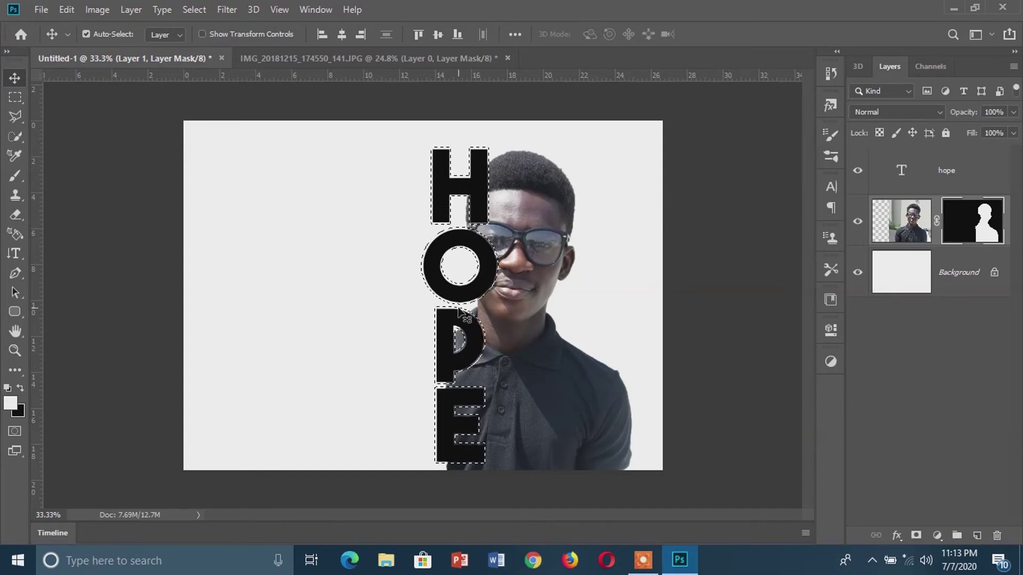
# Fill the expanded HOPE selection with black on the man's layer mask and deselect it.
pyautogui.scroll(1, 462, 314)
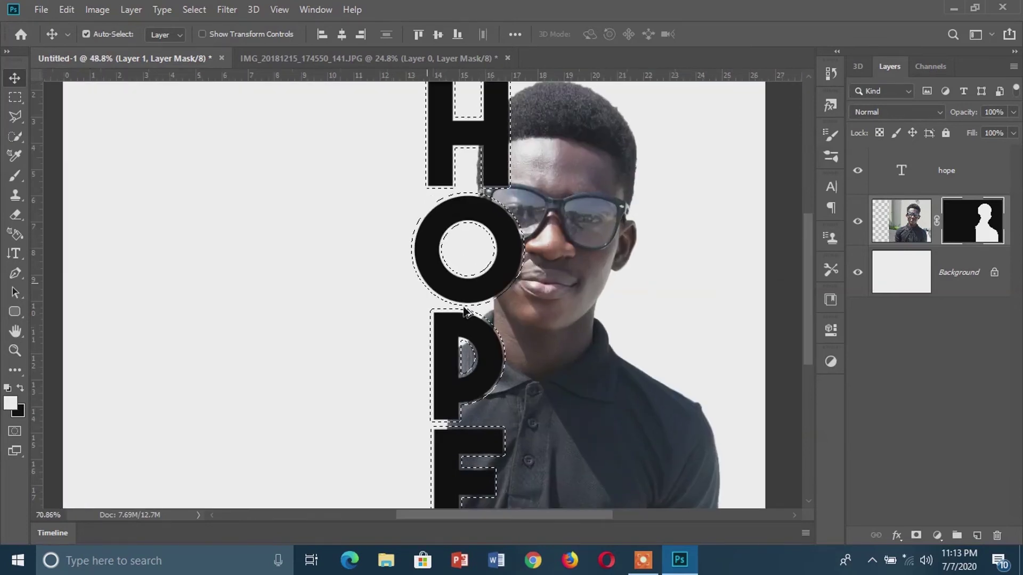
pyautogui.scroll(3, 469, 310)
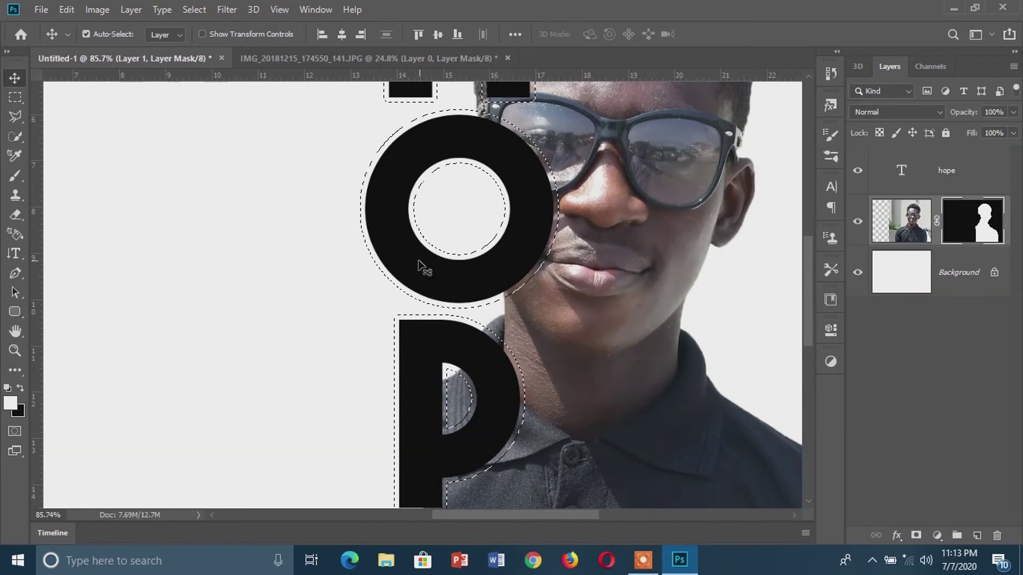
pyautogui.scroll(-3, 501, 250)
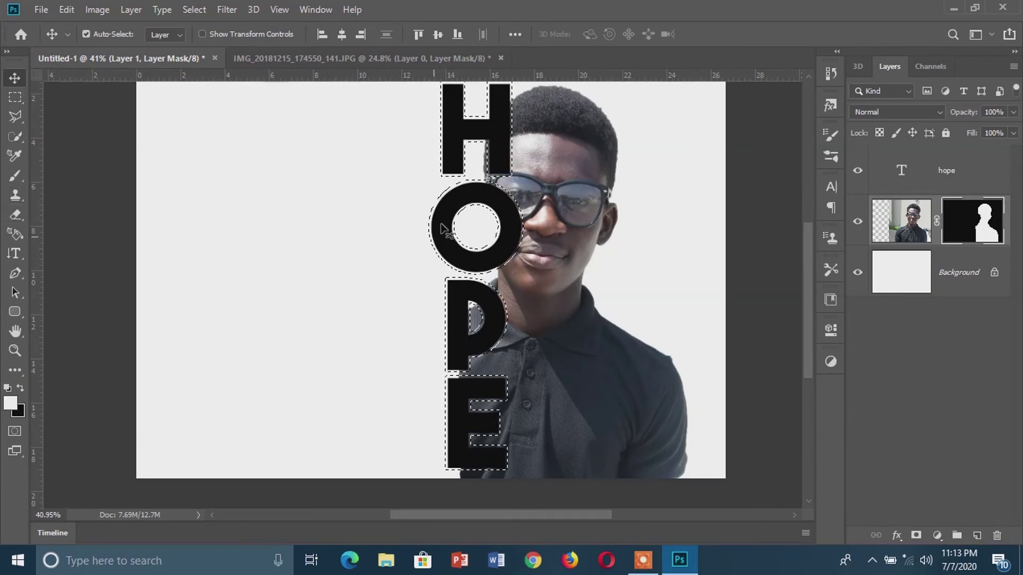
pyautogui.click(19, 389)
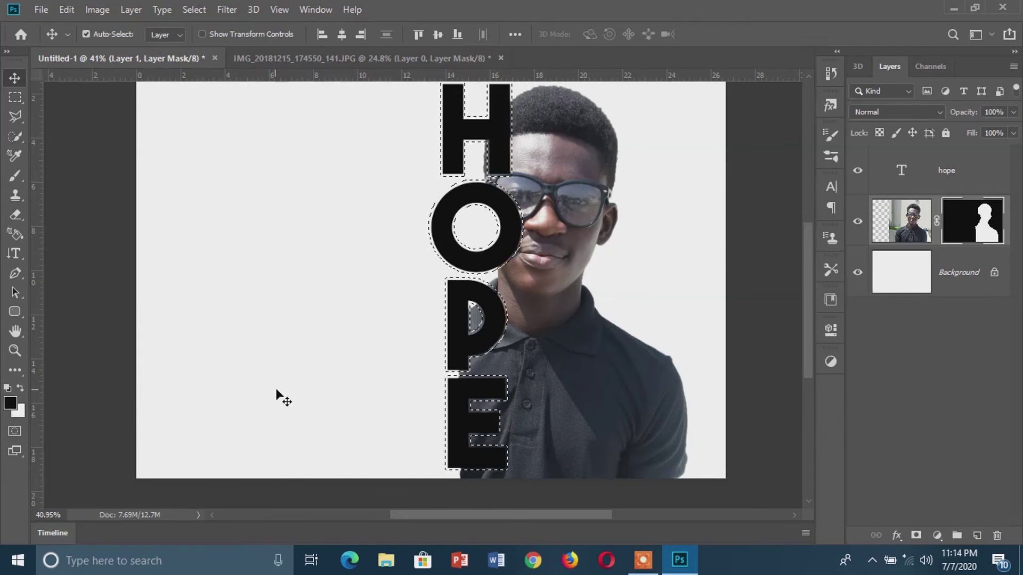
pyautogui.hotkey('ctrl', 'BackSpace')
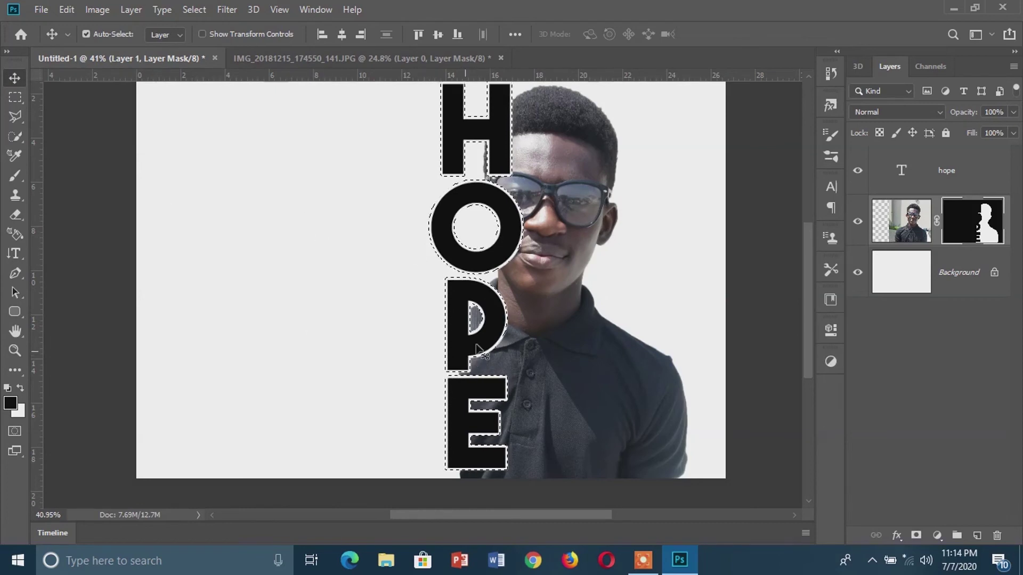
pyautogui.hotkey('ctrl', '0')
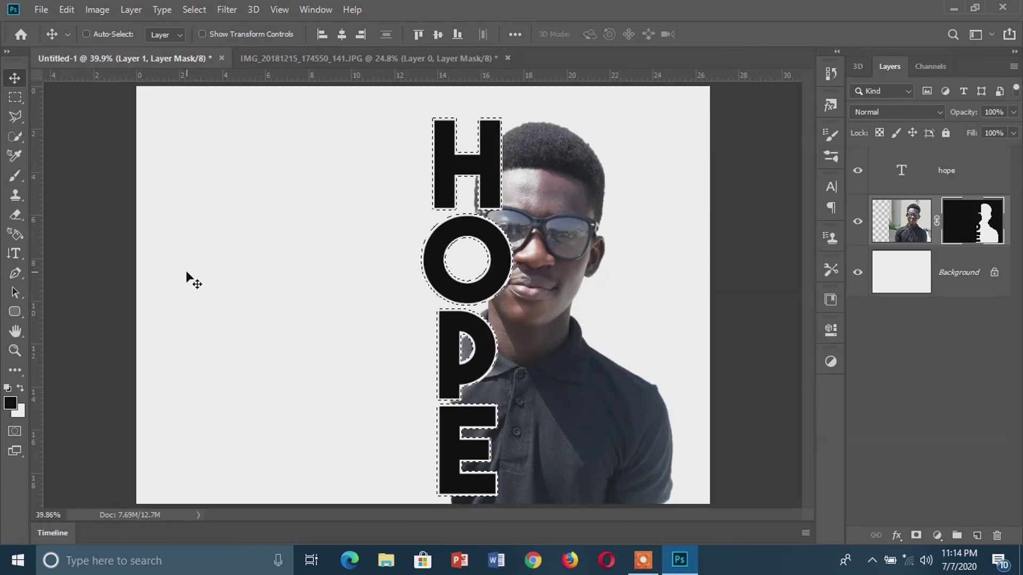
pyautogui.hotkey('ctrl', 'd')
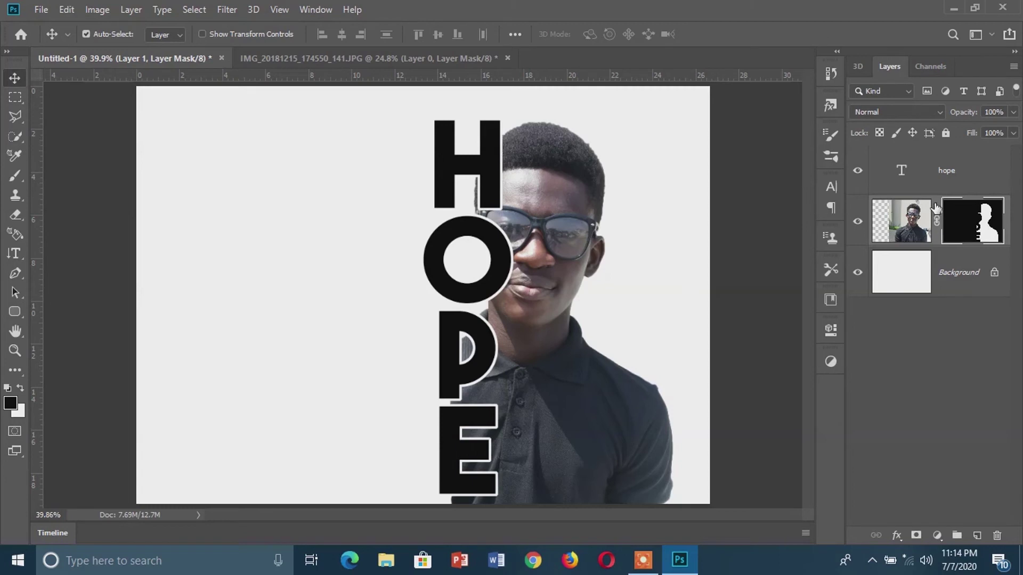
# Duplicate the man's layer above the HOPE text and clip the copy, without its layer mask, to the text.
pyautogui.click(900, 213)
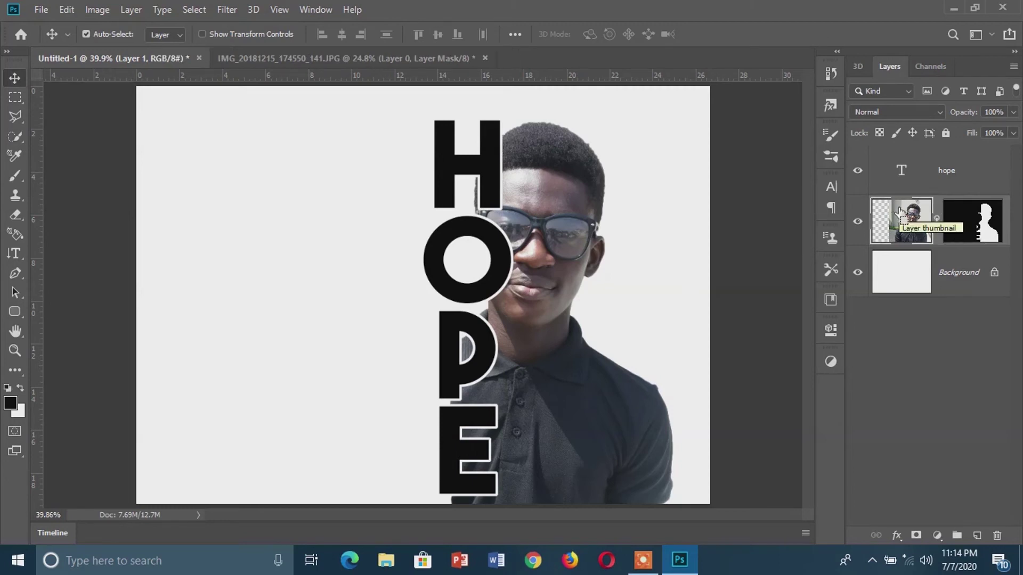
pyautogui.hotkey('ctrl', 'j')
pyautogui.moveTo(934, 241); pyautogui.dragTo(933, 150)
pyautogui.rightClick(966, 173)
pyautogui.click(923, 203)
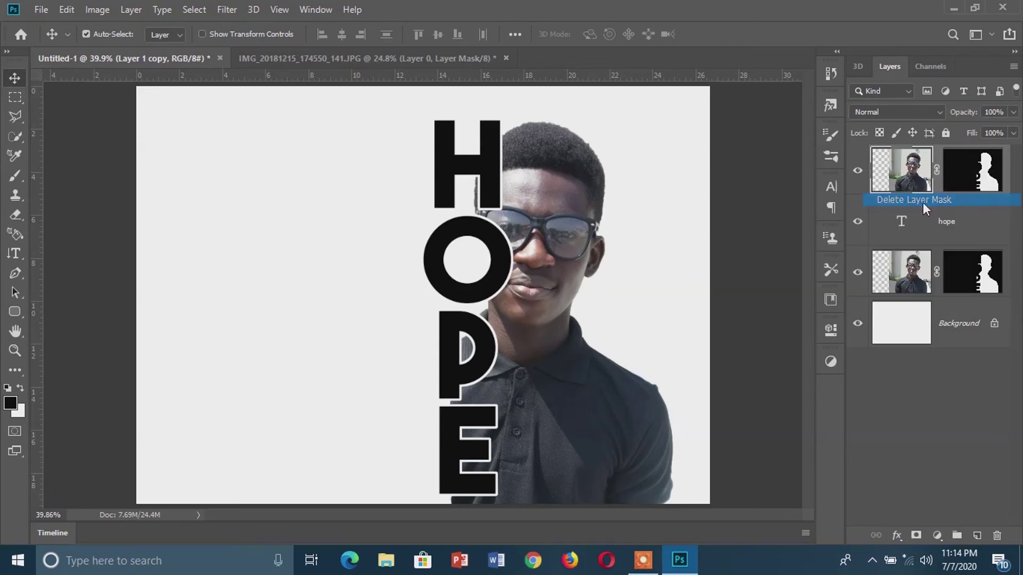
pyautogui.rightClick(958, 179)
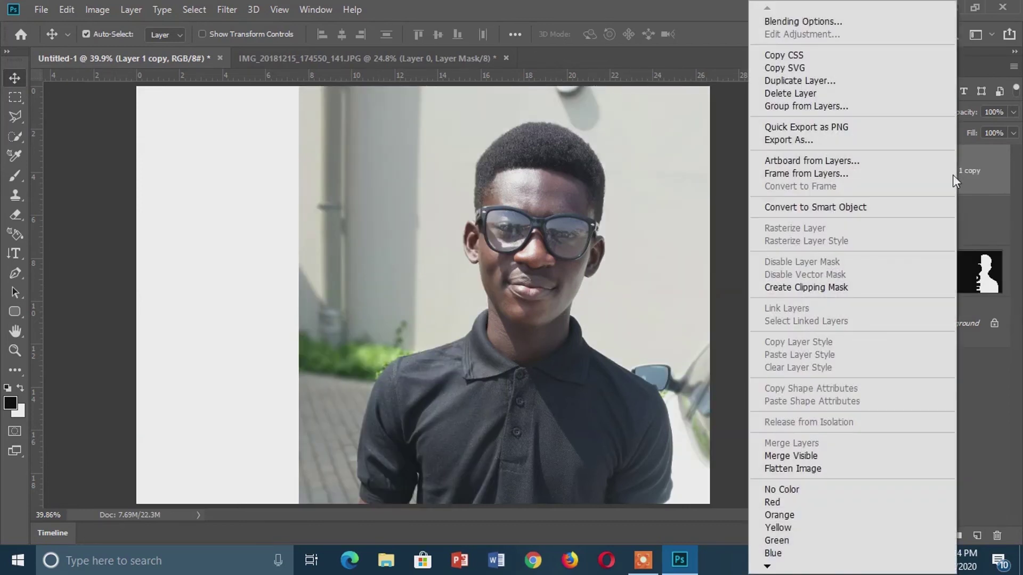
pyautogui.click(843, 286)
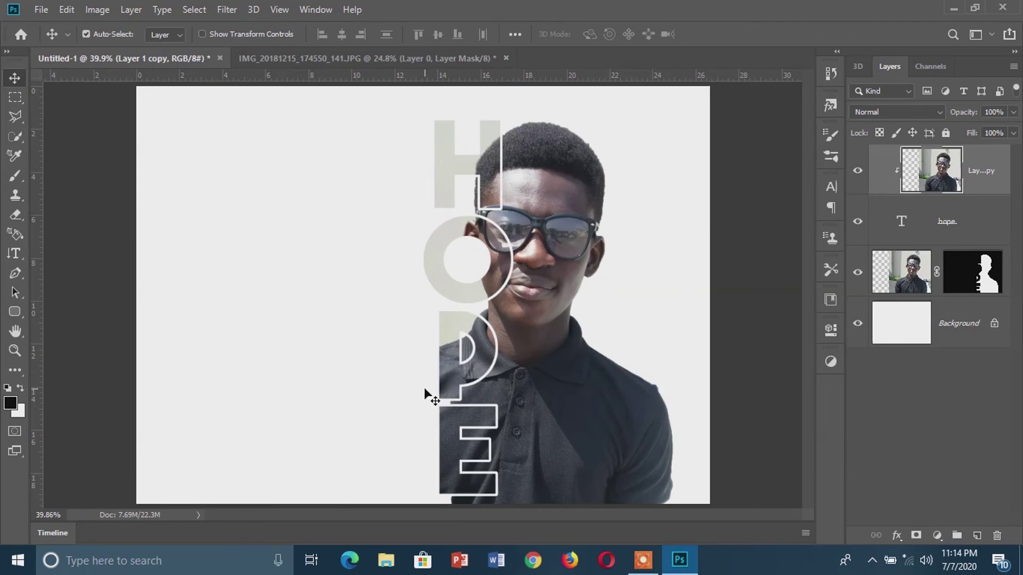
# Start a right-aligned horizontal text in The Bold Font at 70 pt beside HOPE, reading MY NAME IS followed by the person's name.
pyautogui.moveTo(14, 253); pyautogui.dragTo(84, 254)
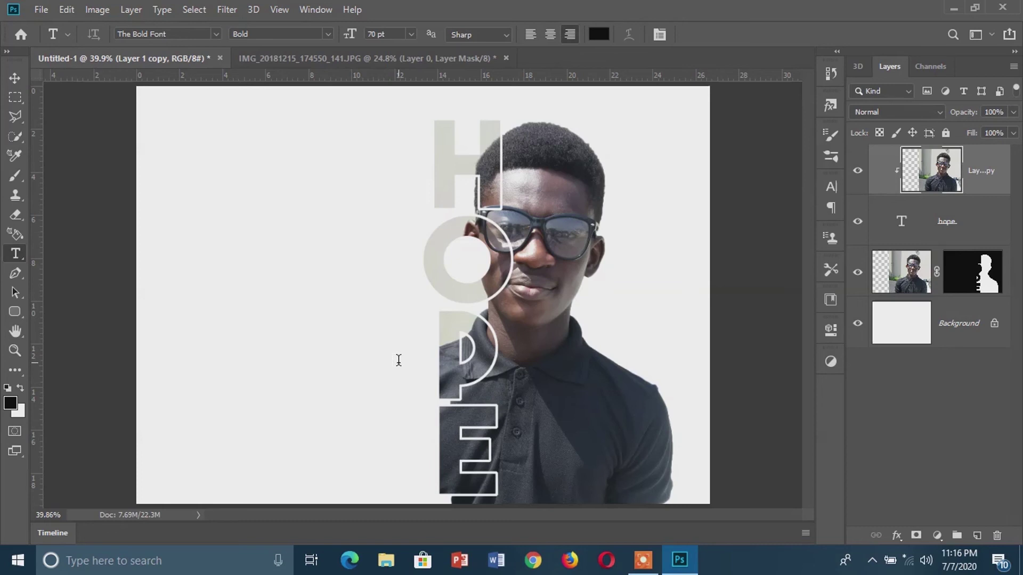
pyautogui.click(399, 361)
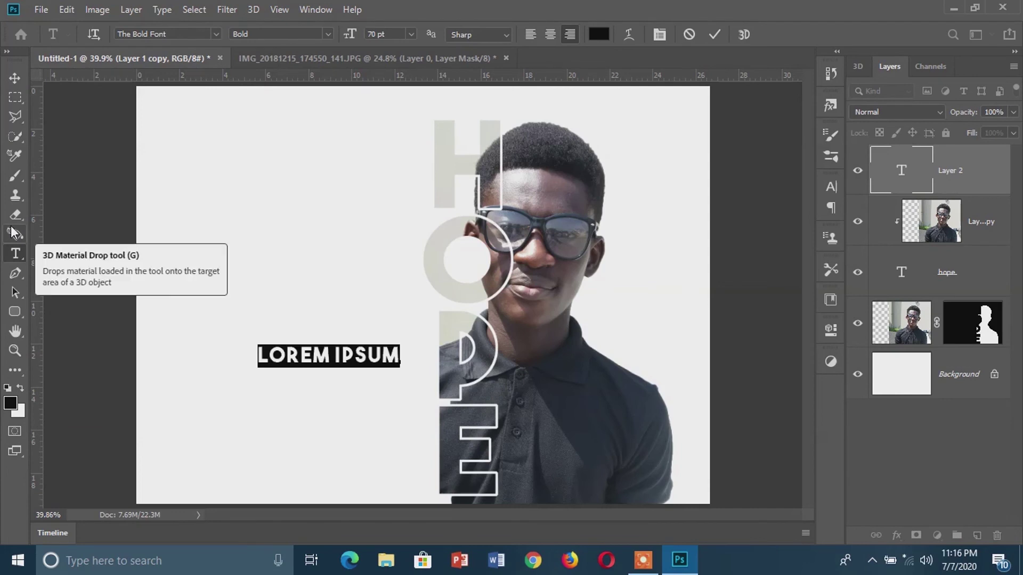
pyautogui.write('MY')
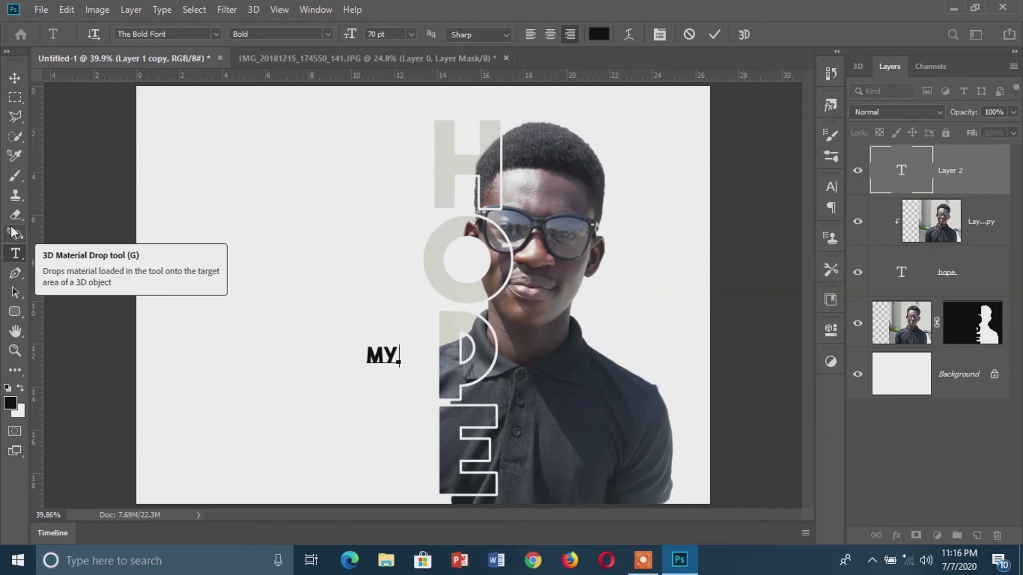
pyautogui.write(' NAME')
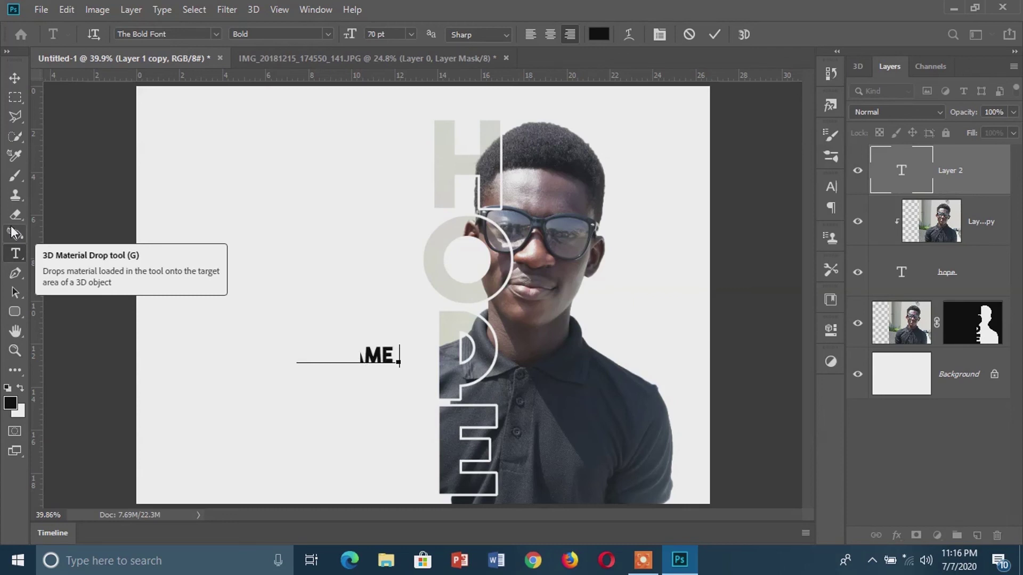
pyautogui.write(' IS HOLD')
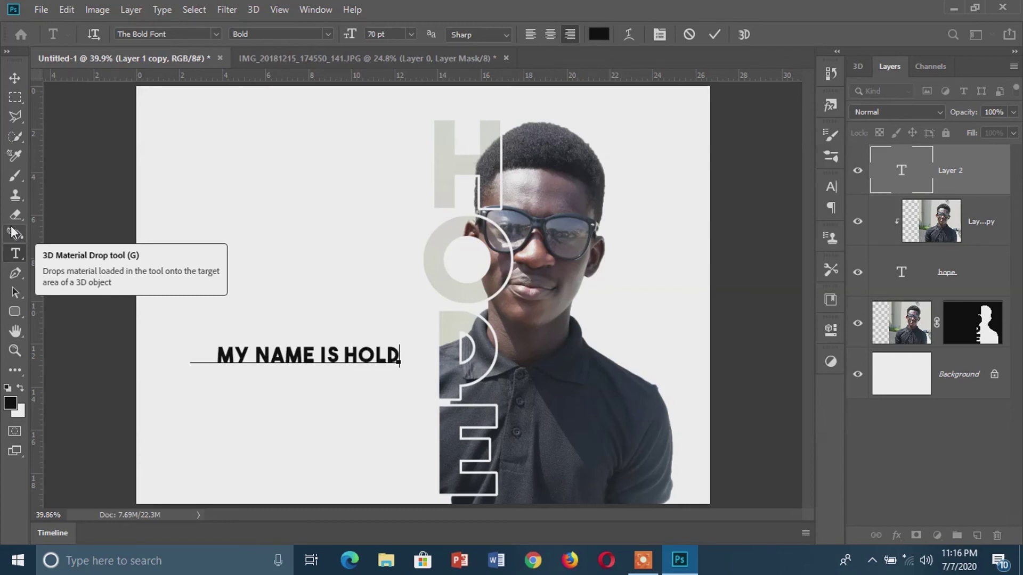
pyautogui.write('BROOK ')
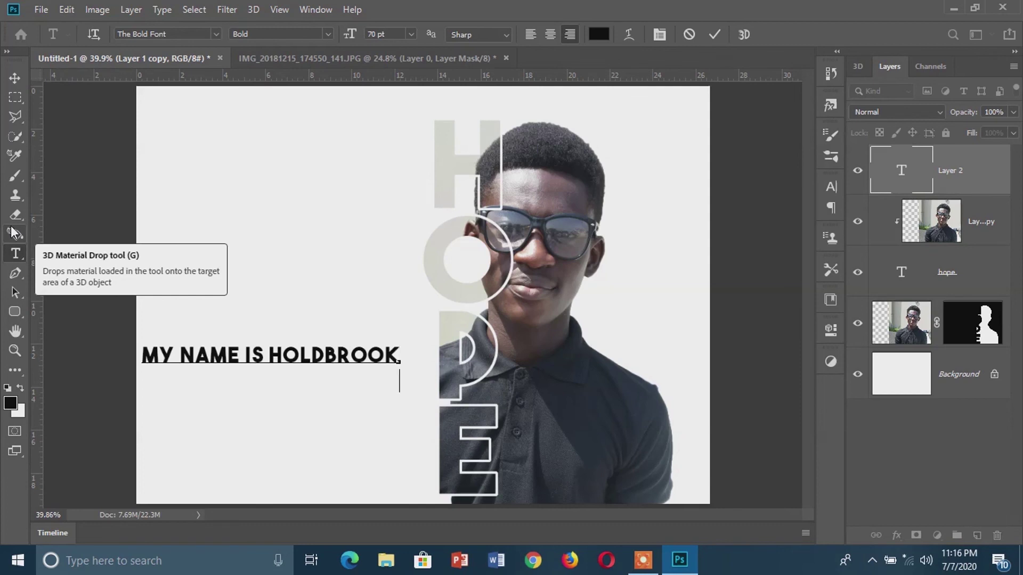
# Add the lines HOPE YOU LIKE MY VIDEO, PLEASE SUSCRIBE TO and MY CHANNEL, and move the text block close to HOPE's lower letters.
pyautogui.write('HOPE ')
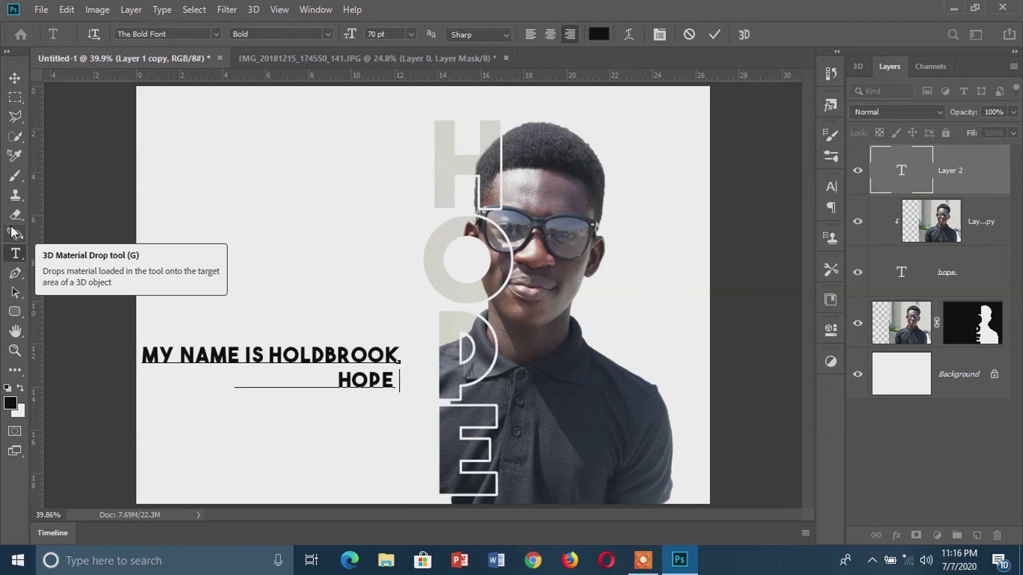
pyautogui.write('YOU LIKE MY ')
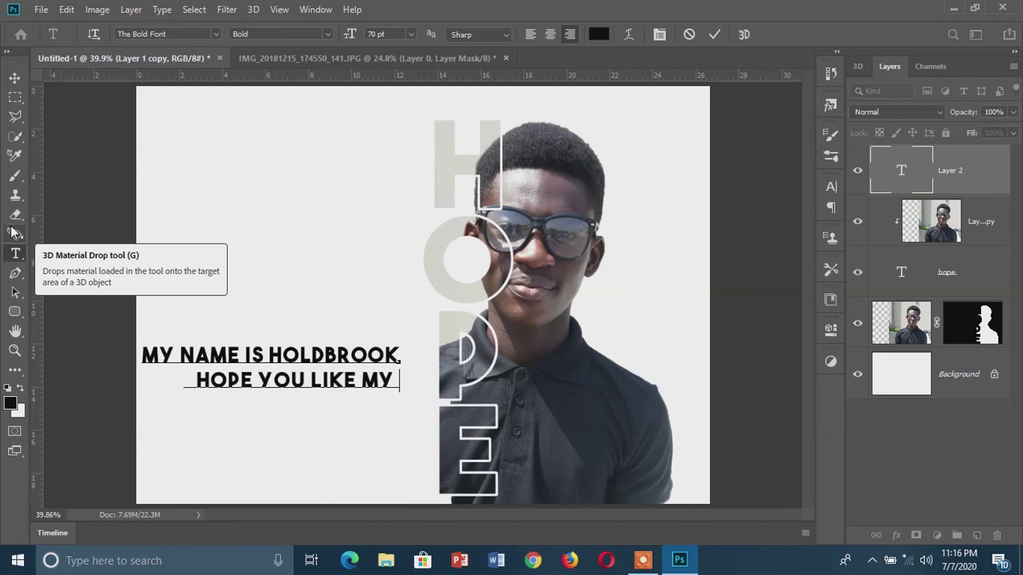
pyautogui.write('VI')
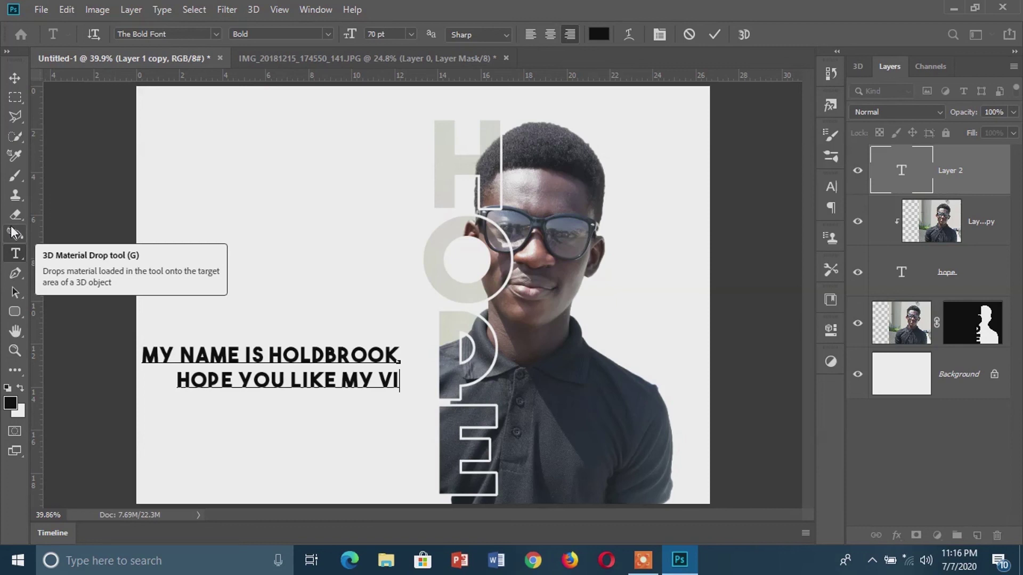
pyautogui.write('DEO')
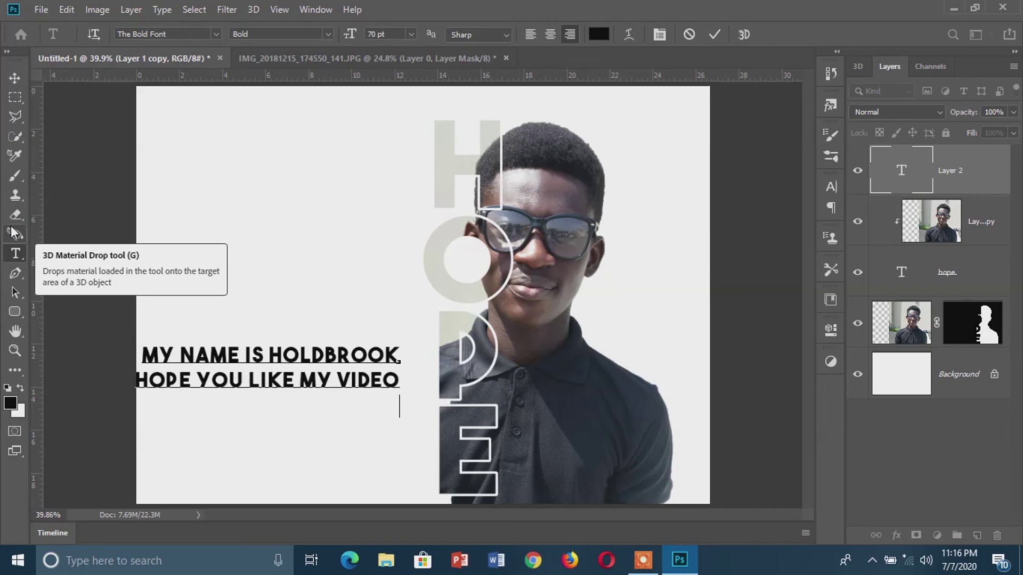
pyautogui.write(' PLEASE S')
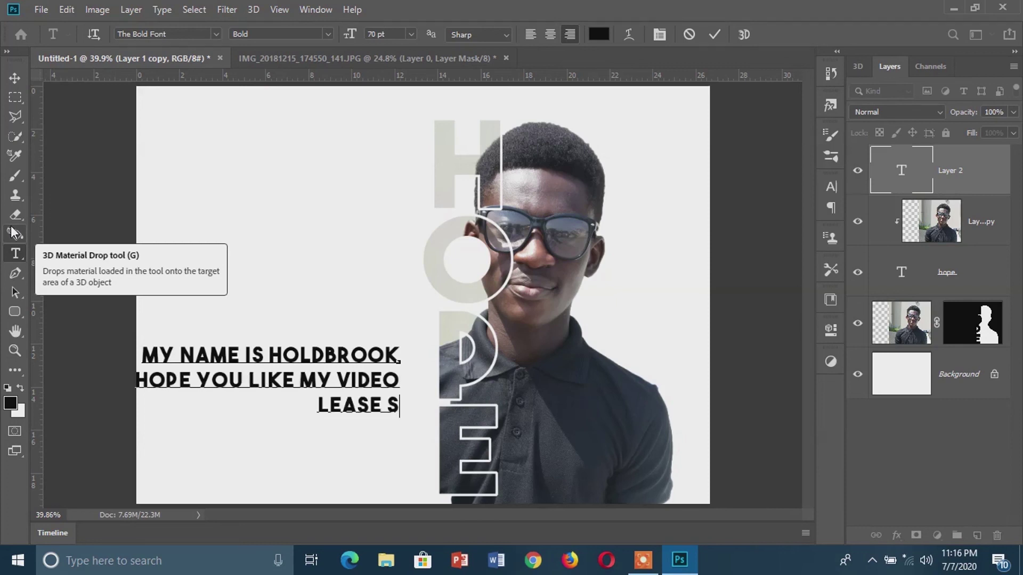
pyautogui.write('USCRIBE')
pyautogui.press('Home')
pyautogui.write('P')
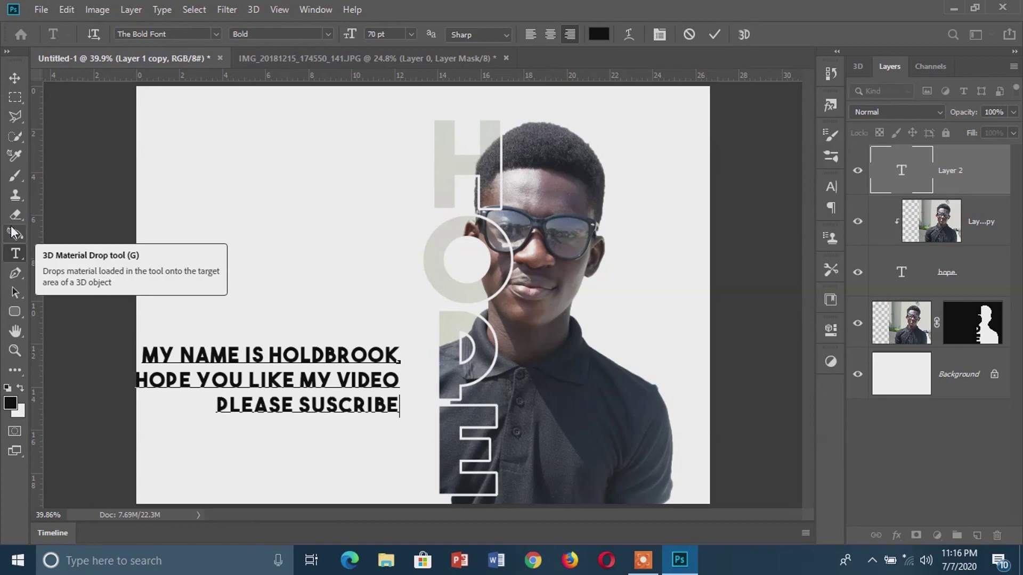
pyautogui.write(' TO ')
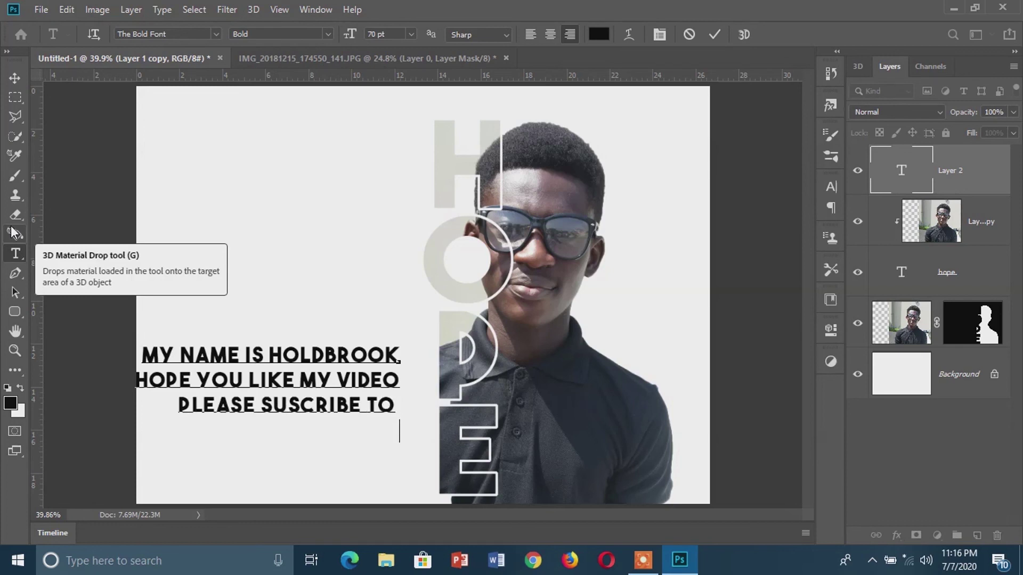
pyautogui.write('MY CHANNEL')
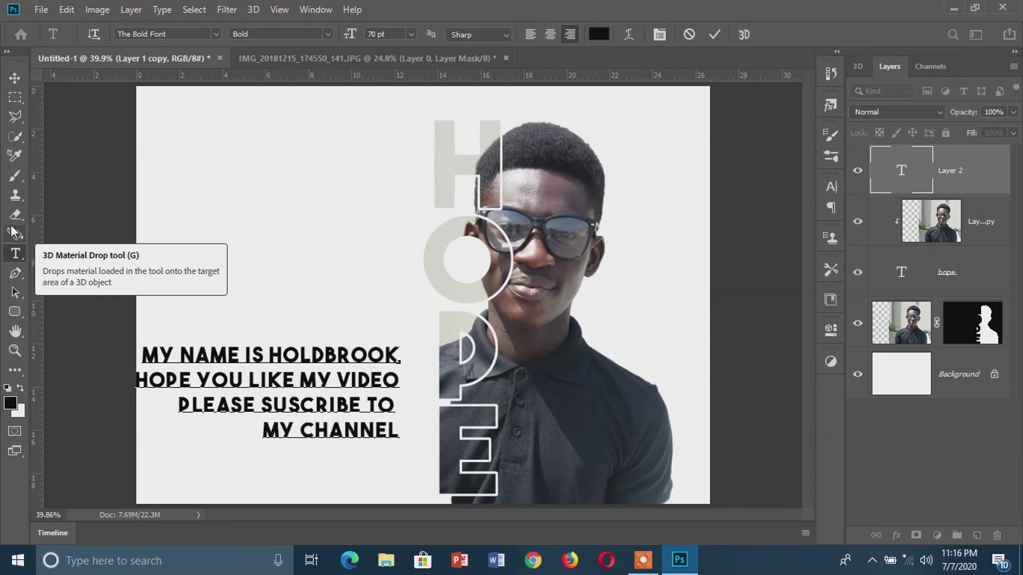
pyautogui.click(15, 78)
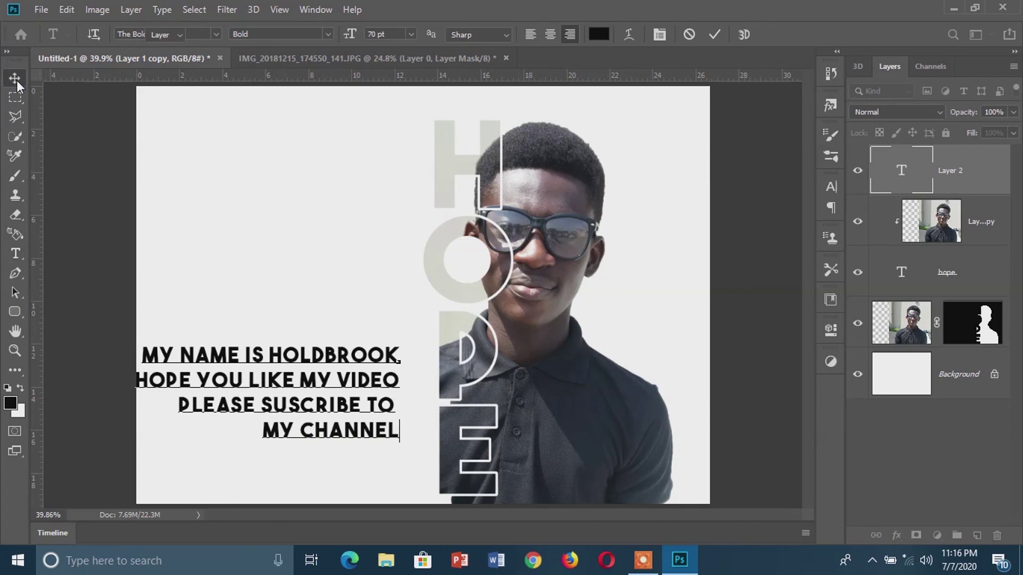
pyautogui.moveTo(287, 382); pyautogui.dragTo(318, 402)
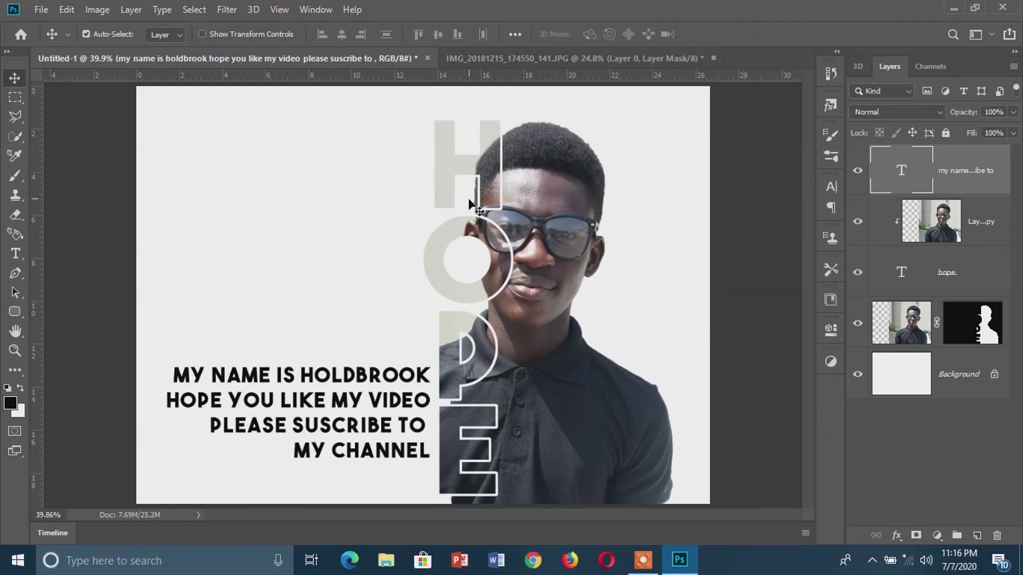